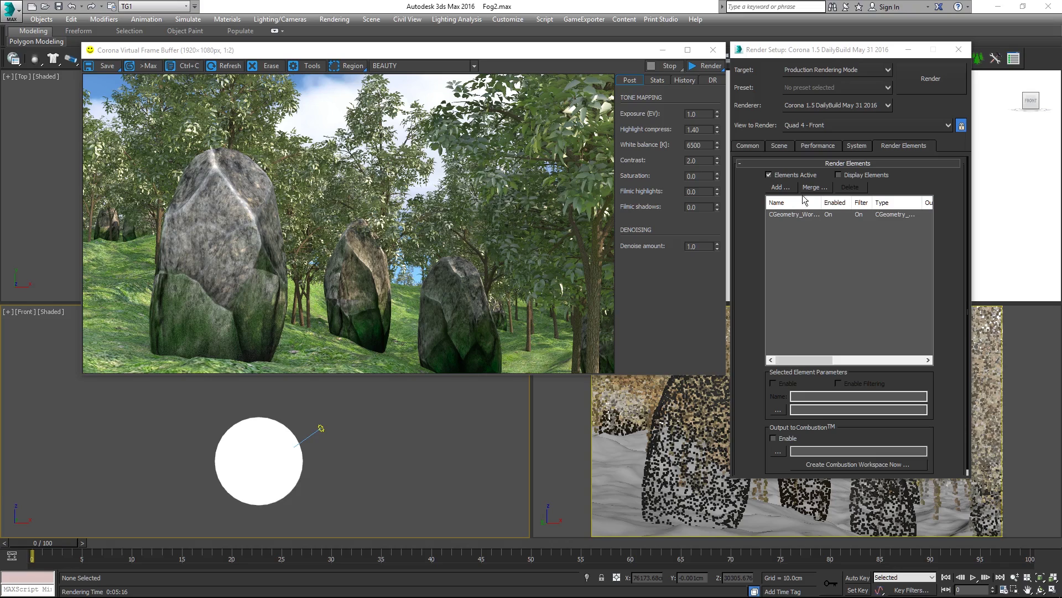
Add a CGeometry_WorldPosition render element to the Corona render setup and select it
left_click(781, 187)
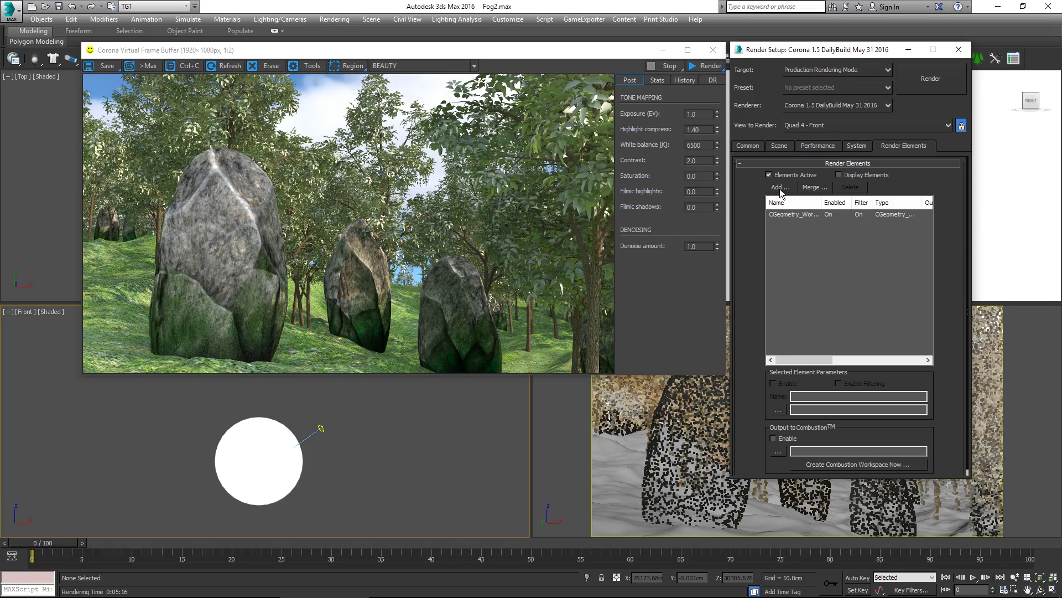
left_click(810, 262)
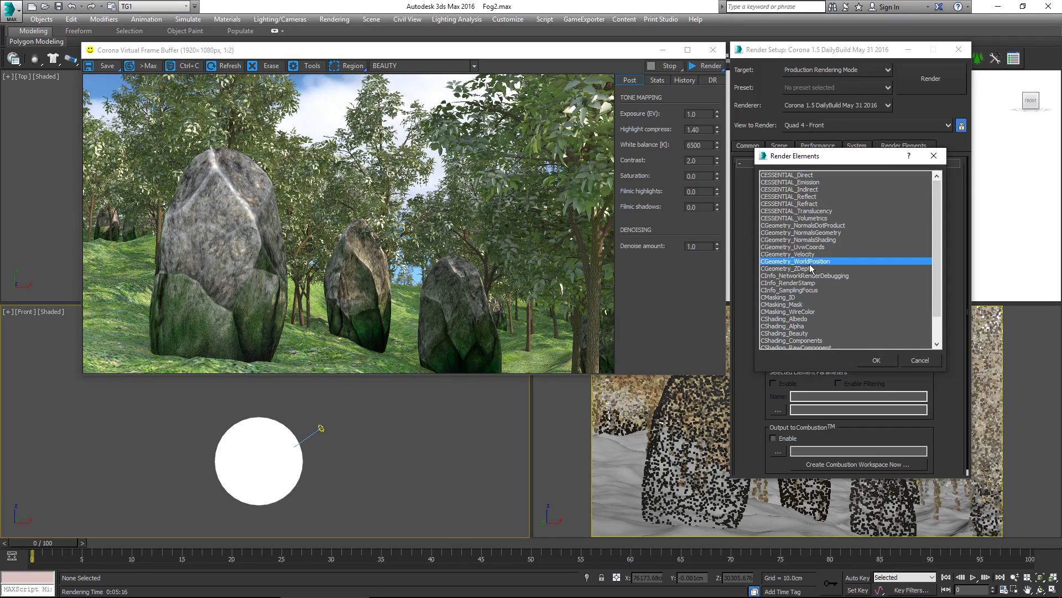
left_click(877, 361)
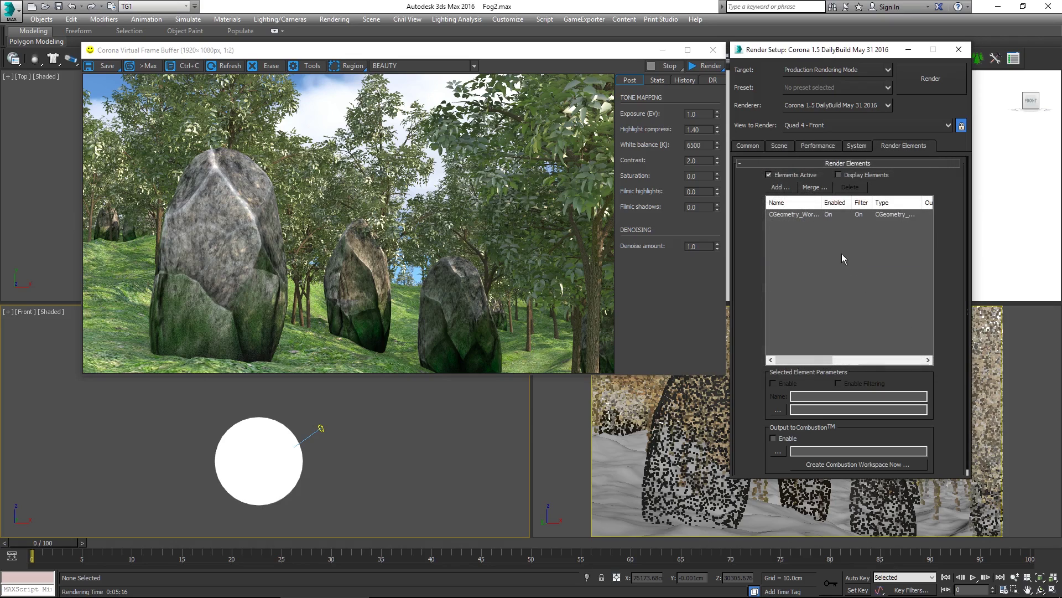
left_click(803, 215)
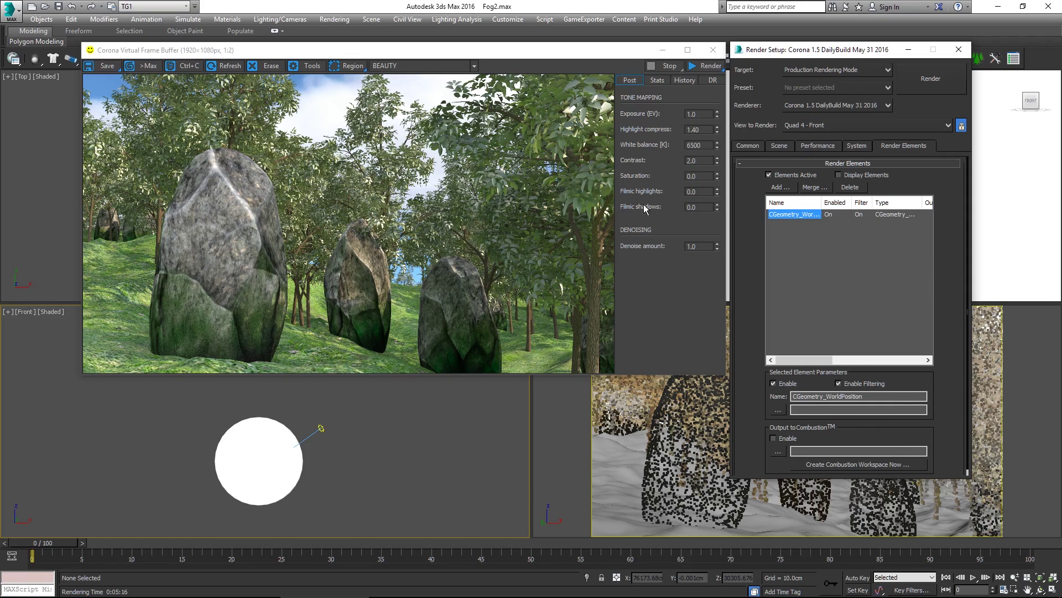
Switch the frame buffer display to the CGeometry_WorldPosition pass, comparing it briefly with the beauty render
left_click(416, 66)
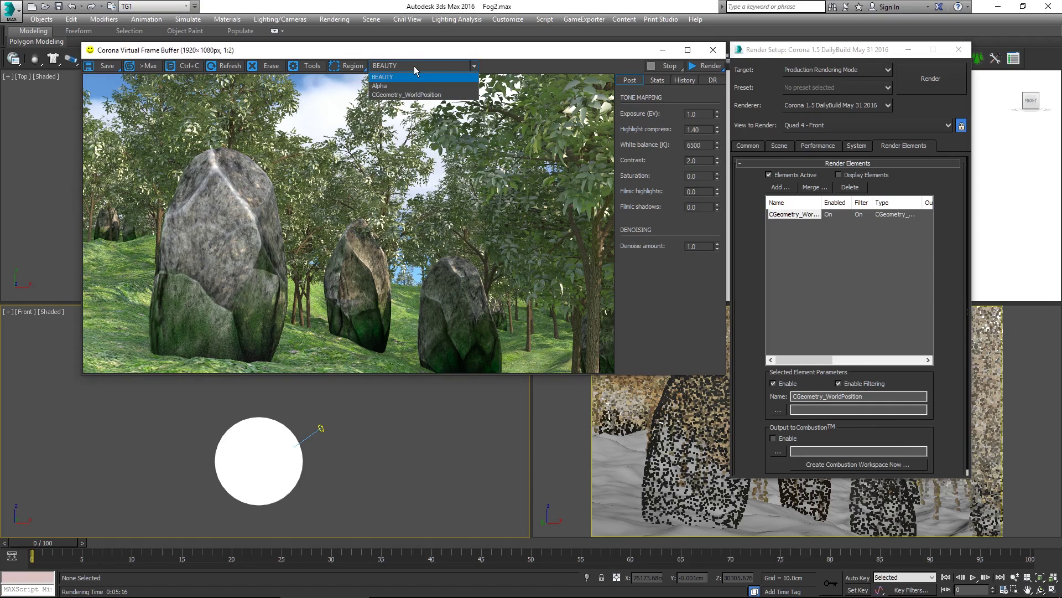
left_click(421, 95)
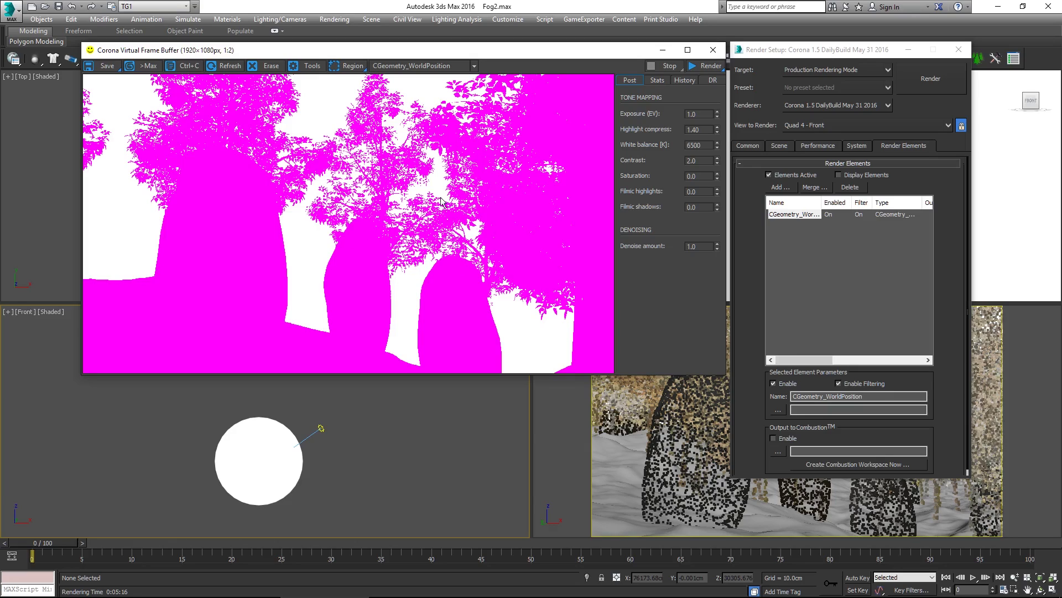
left_click(420, 66)
left_click(422, 88)
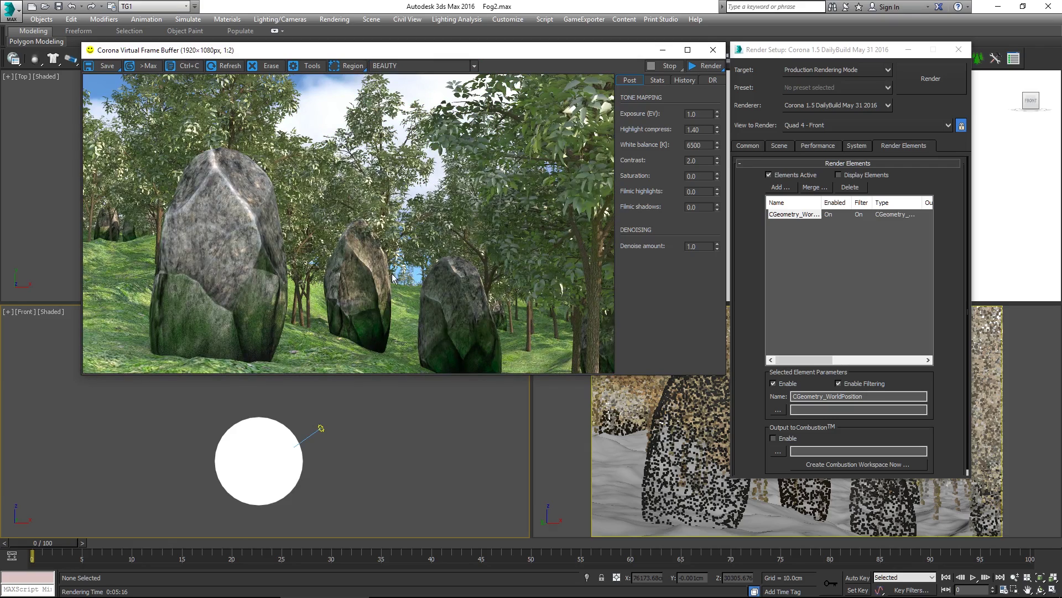
left_click(437, 67)
left_click(435, 95)
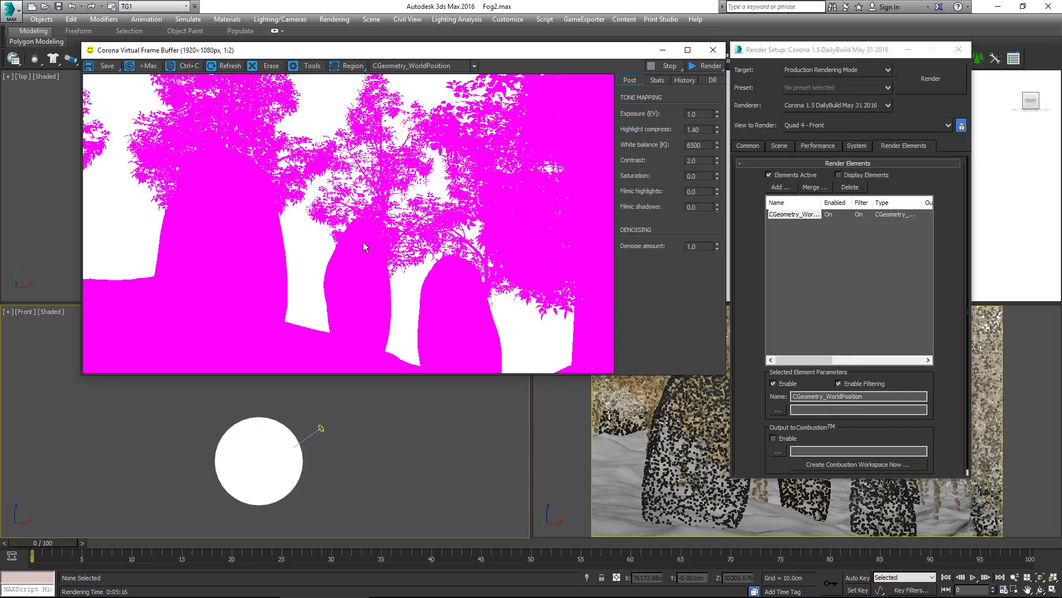
Drag across the world-position pass to read pixel RGB position values
left_click_drag(363, 243, 354, 275)
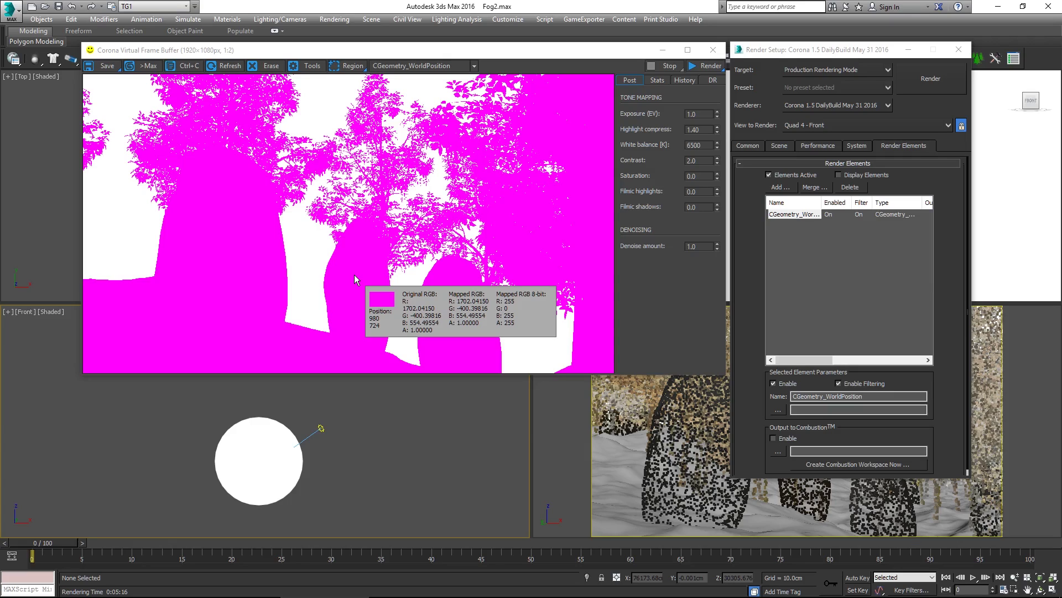
mouse_move(354, 275)
left_mouse_down()
mouse_move(401, 280)
mouse_move(361, 274)
left_mouse_up()
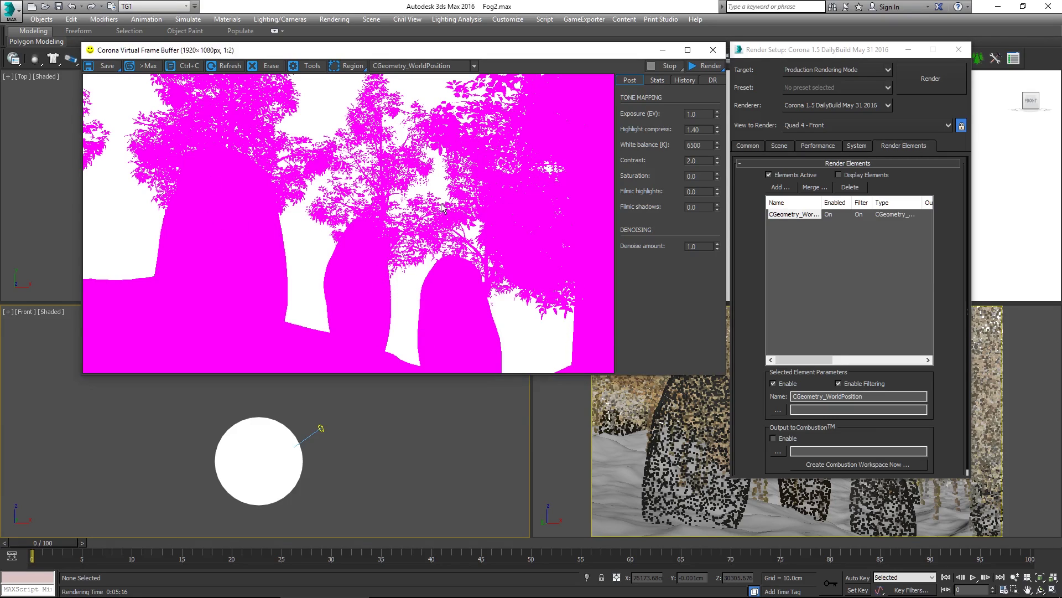
left_click(417, 69)
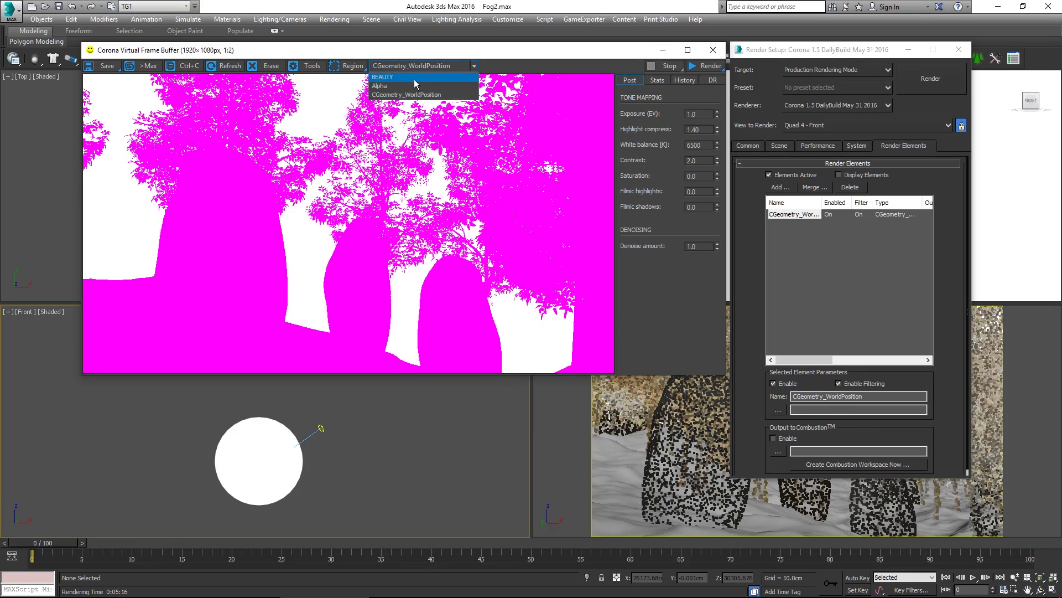
Show the beauty render and move the frame buffer aside to reveal the Top view, then back
left_click(414, 78)
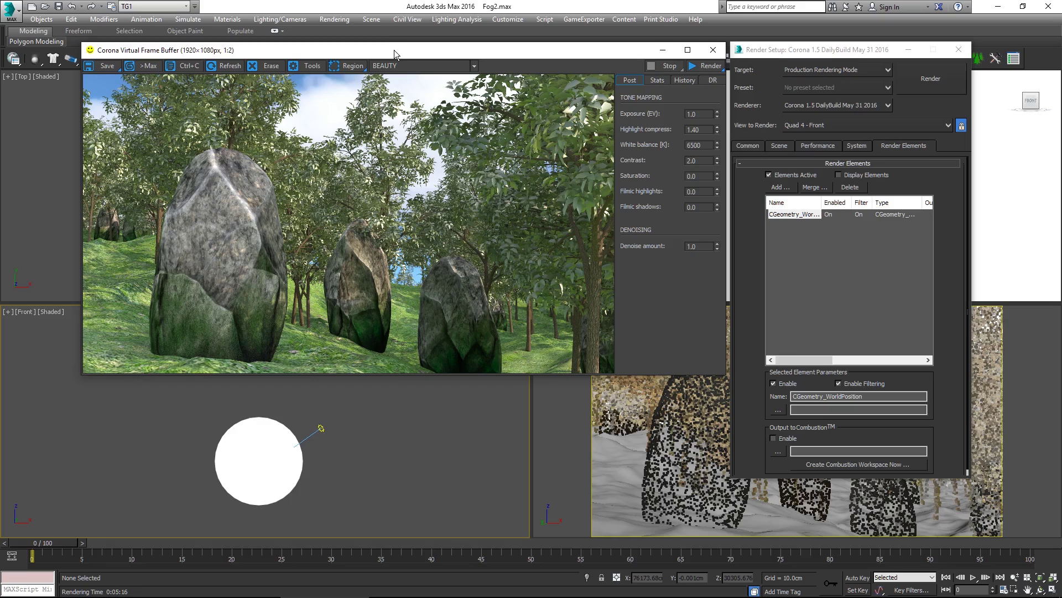
left_click_drag(395, 51, 1060, 62)
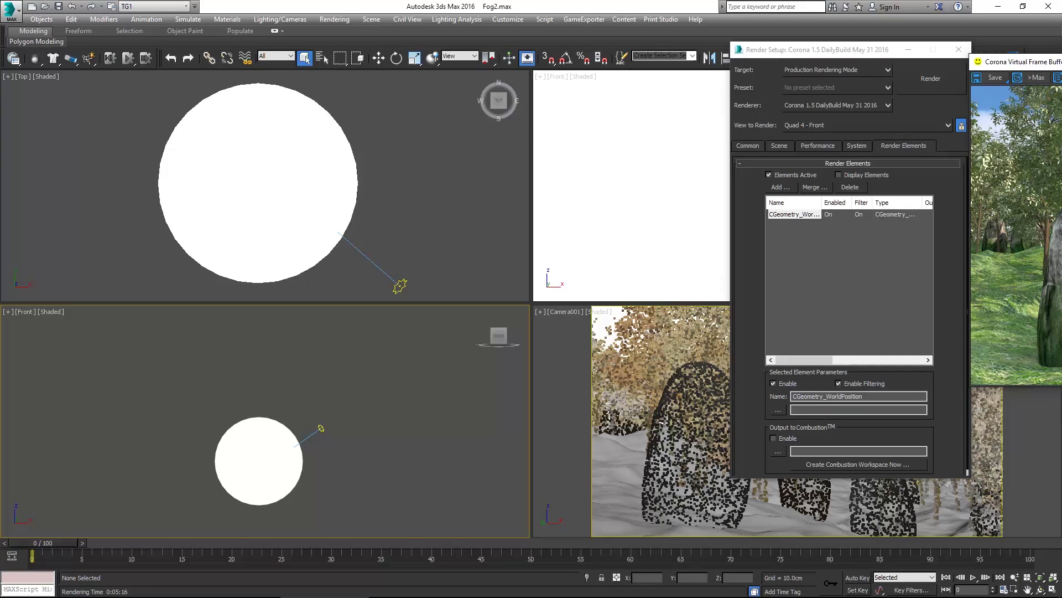
left_click_drag(1018, 62, 346, 52)
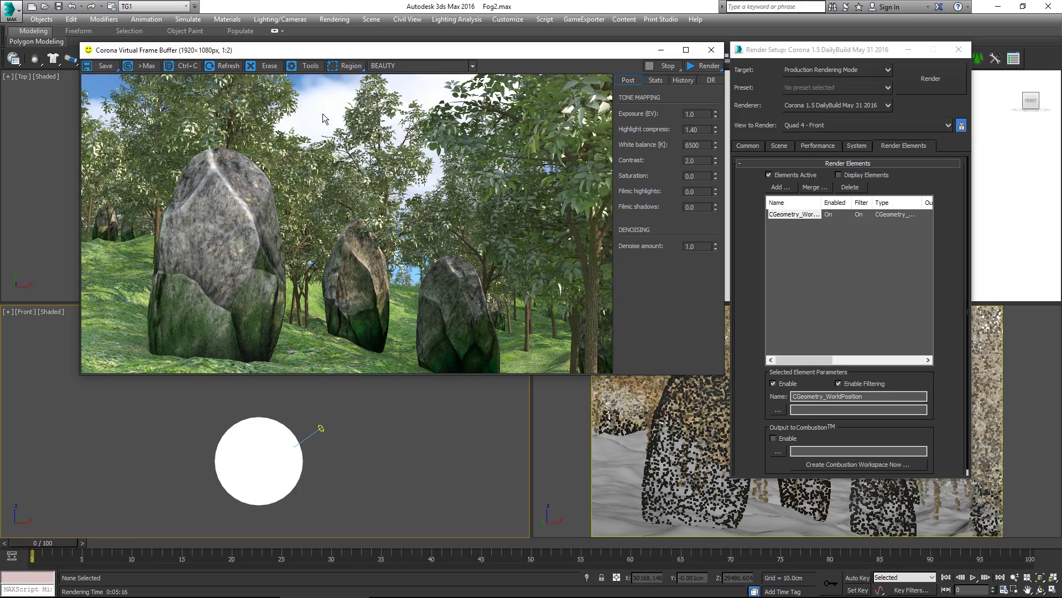
Probe values on the CGeometry_WorldPosition pass, then return the display to BEAUTY
left_click(396, 67)
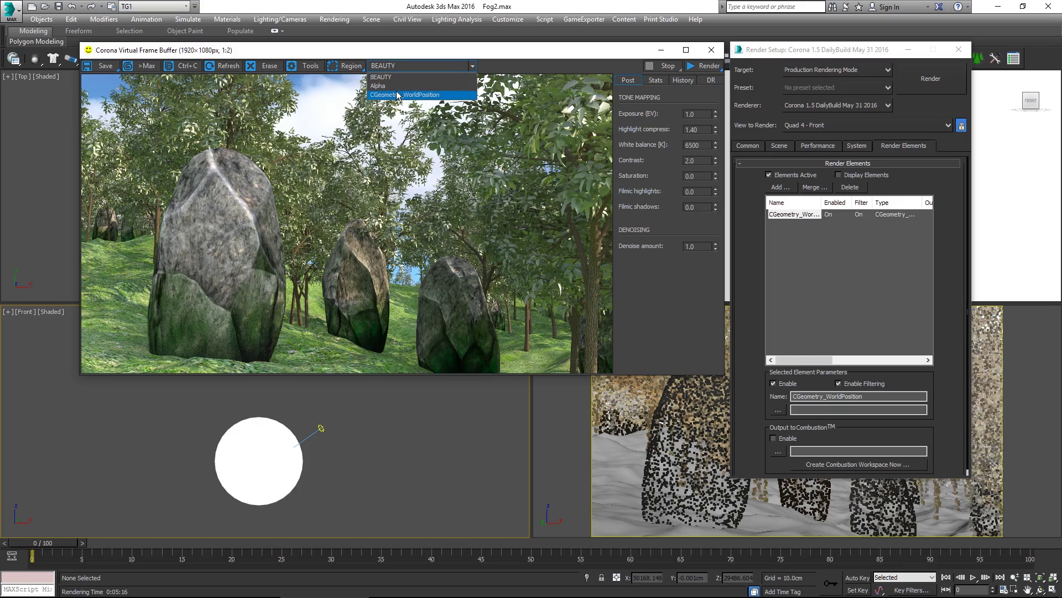
left_click(403, 94)
left_click(328, 97)
left_click_drag(329, 97, 381, 193)
left_click(409, 67)
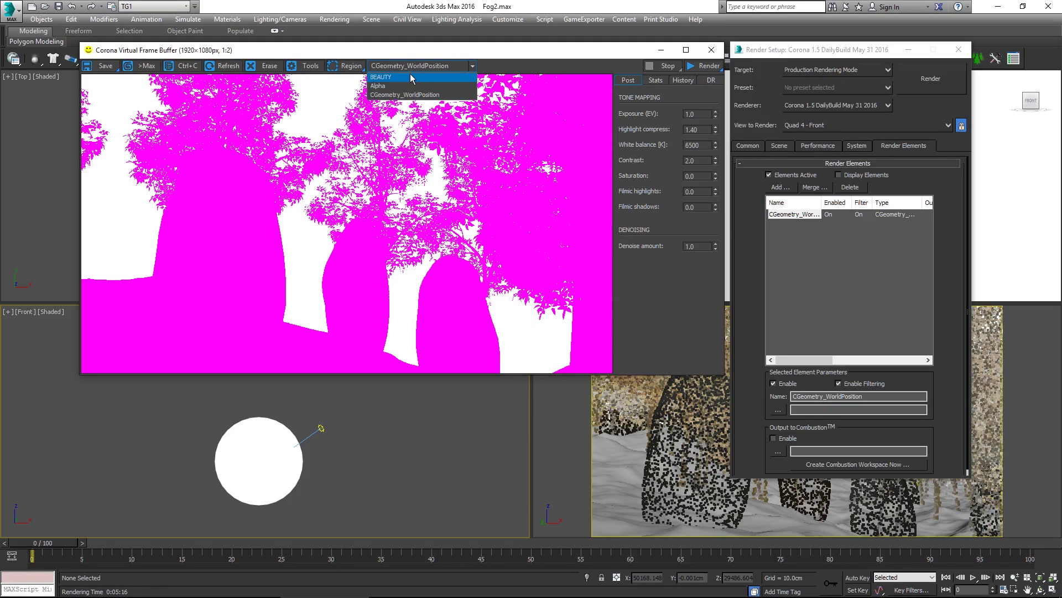
left_click(411, 78)
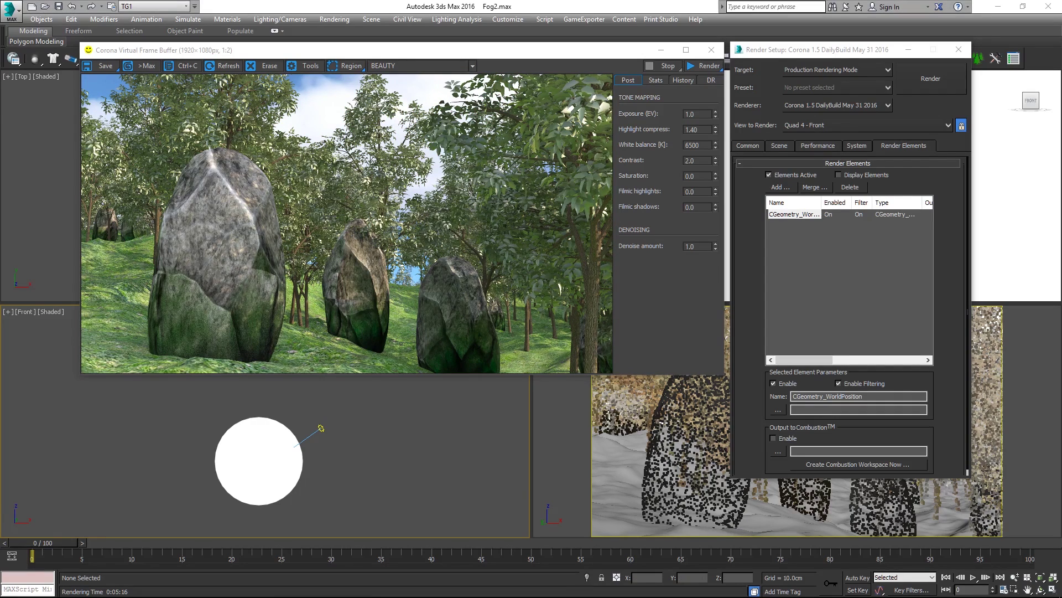
Save the render as an OpenEXR file named 'Stones', bringing up its EXR configuration
left_click(104, 69)
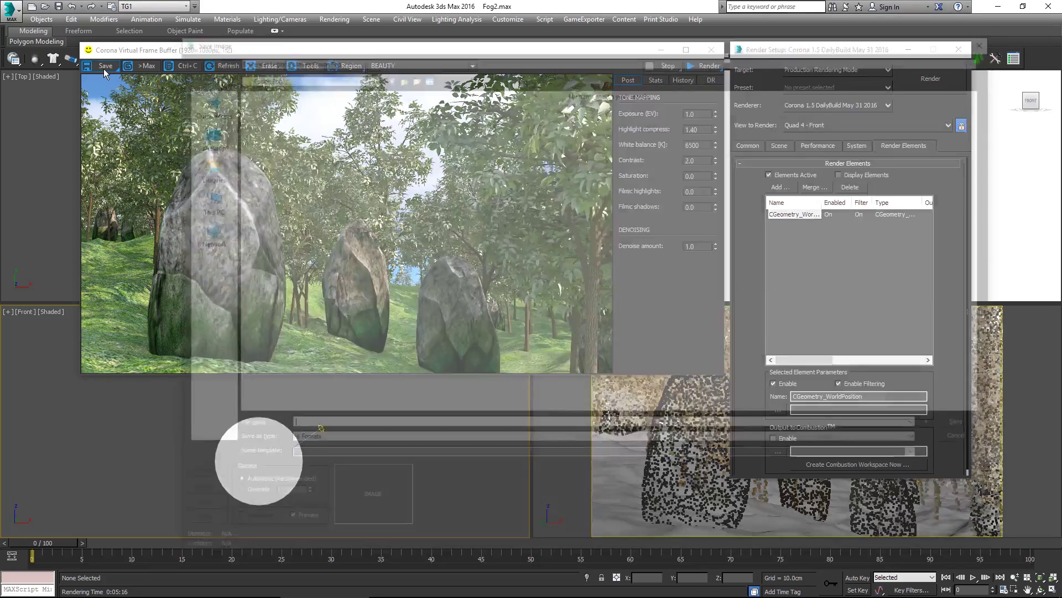
left_click(354, 441)
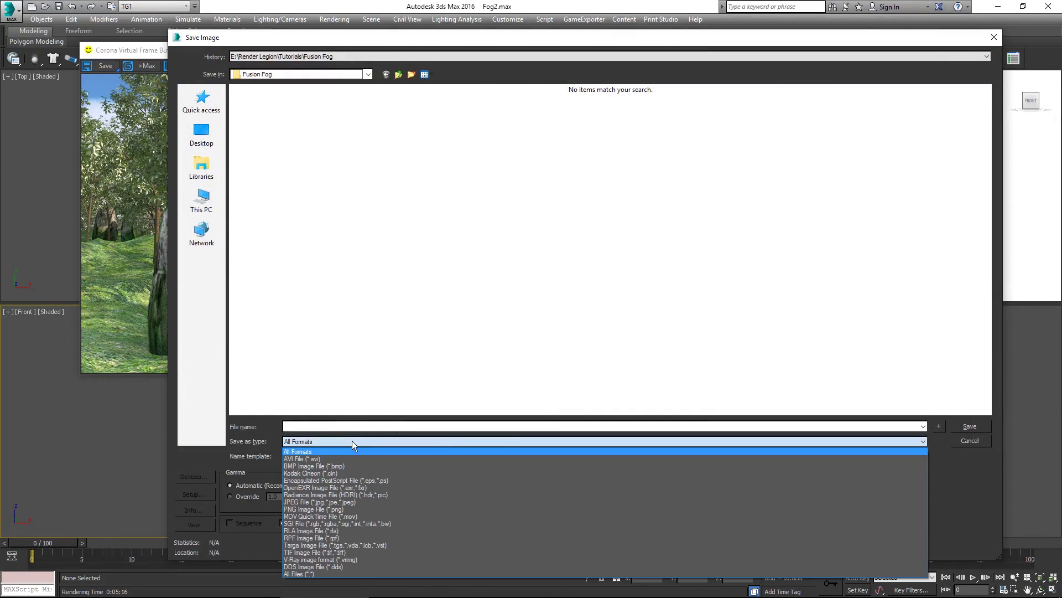
left_click(353, 488)
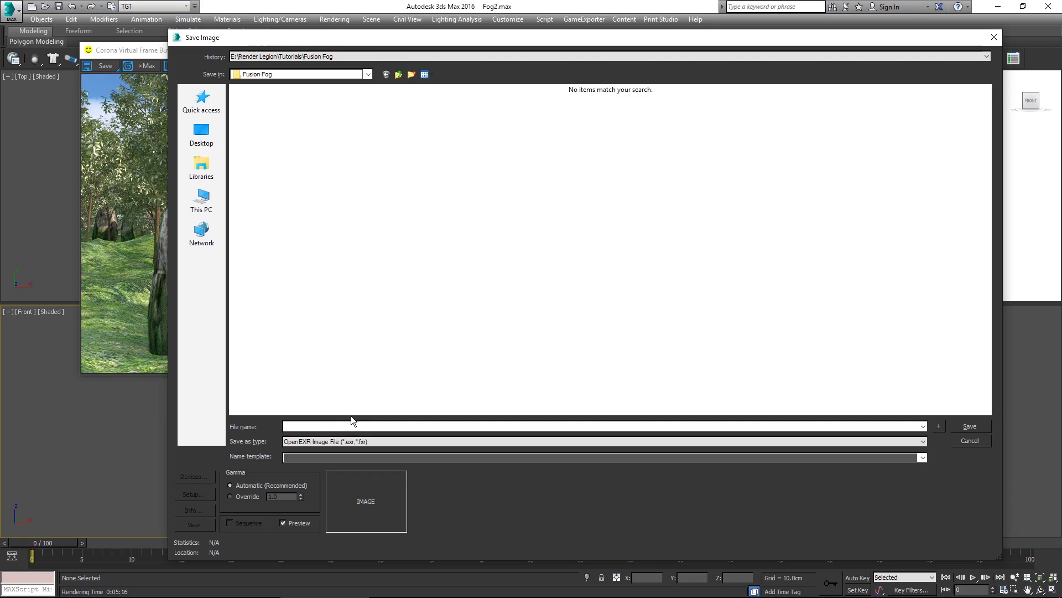
type("Stones")
left_click(978, 426)
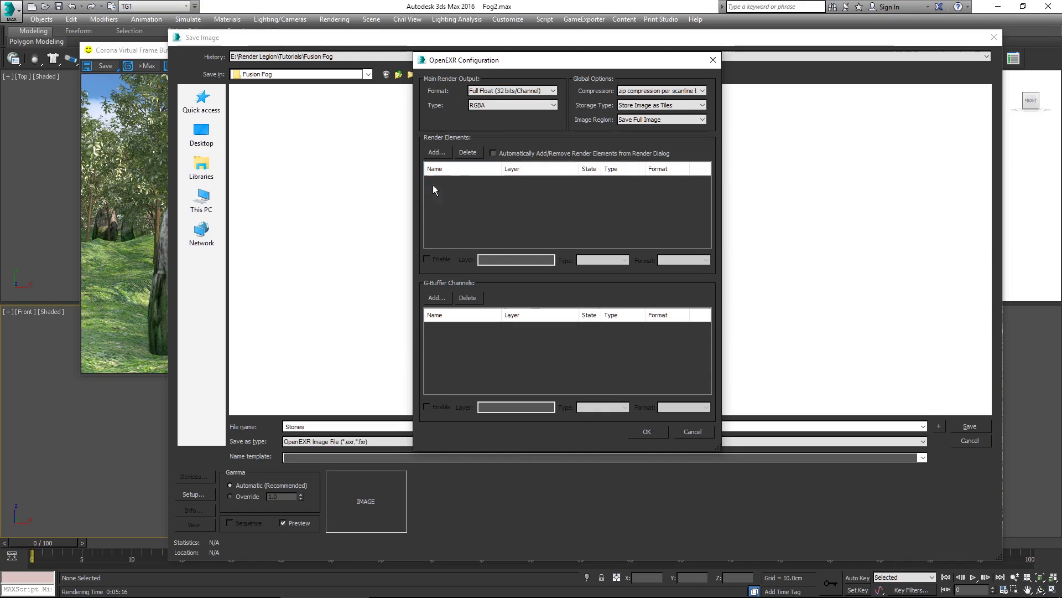
Enable Automatically Add/Remove Render Elements in the OpenEXR configuration and save Stones.exr
left_click(440, 154)
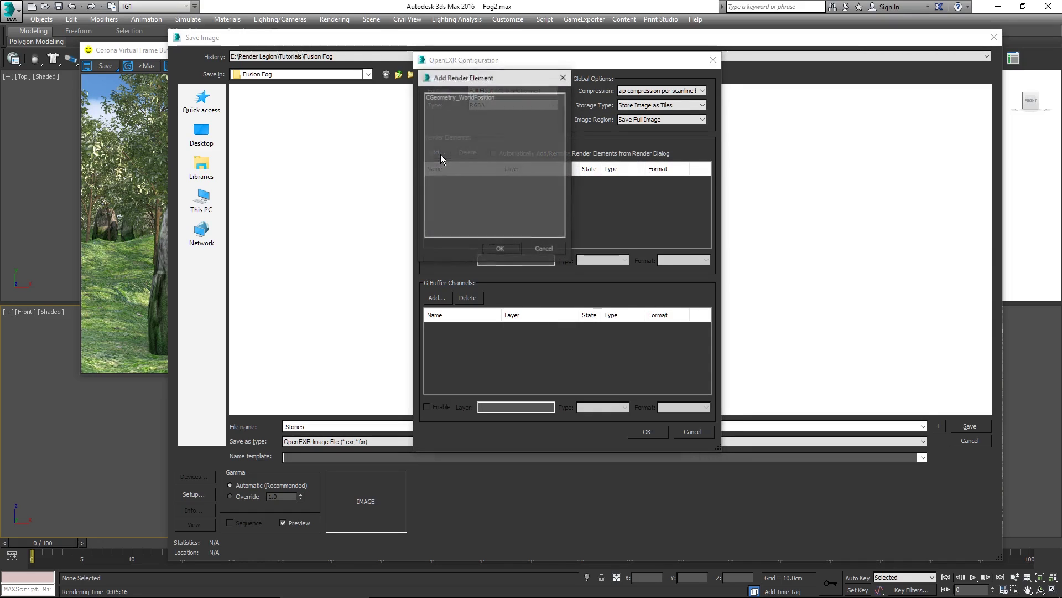
left_click(544, 248)
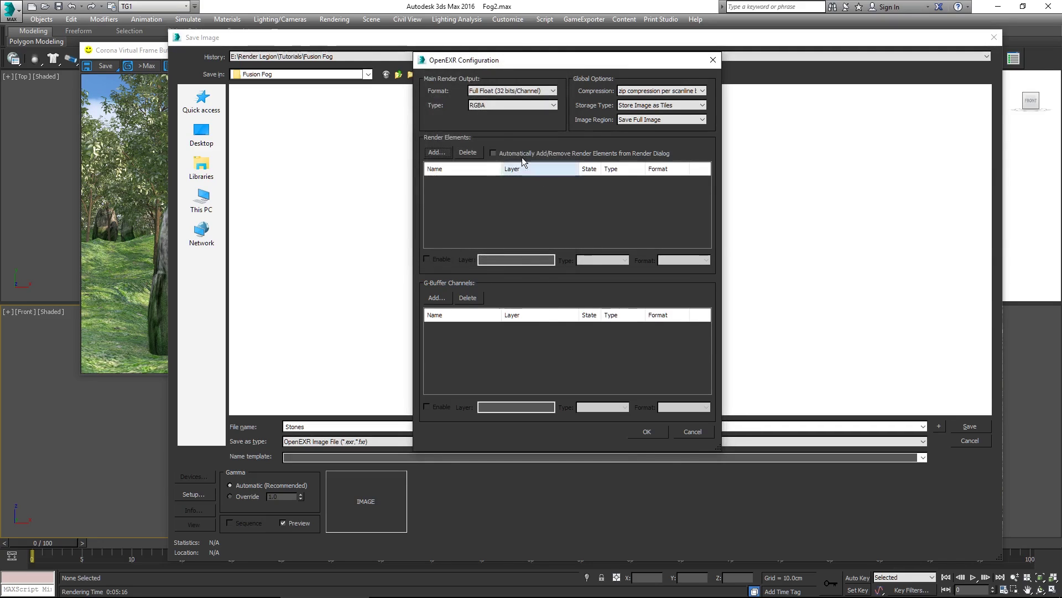
left_click(493, 153)
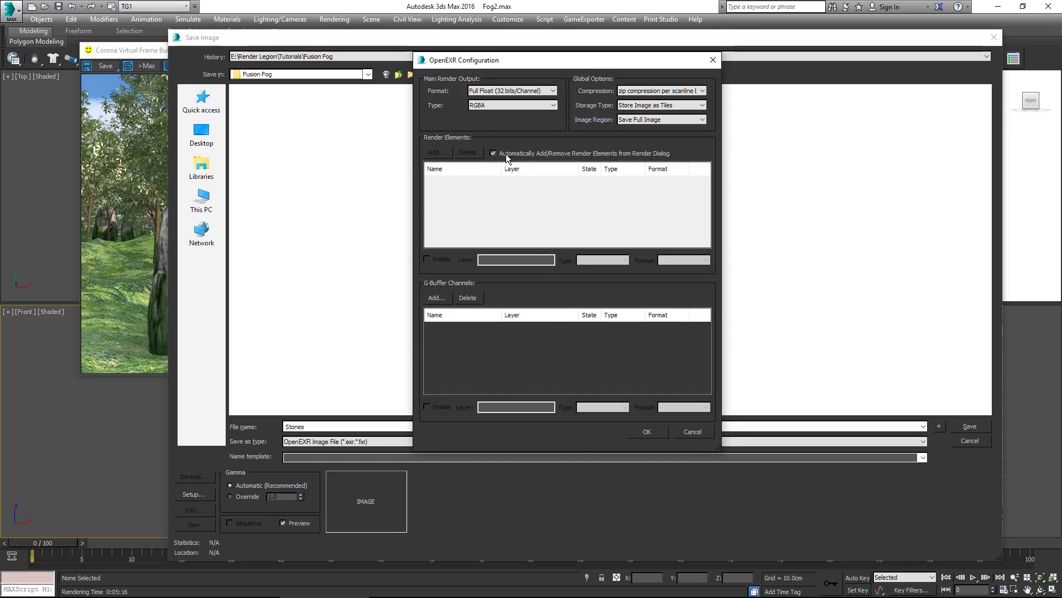
left_click(656, 431)
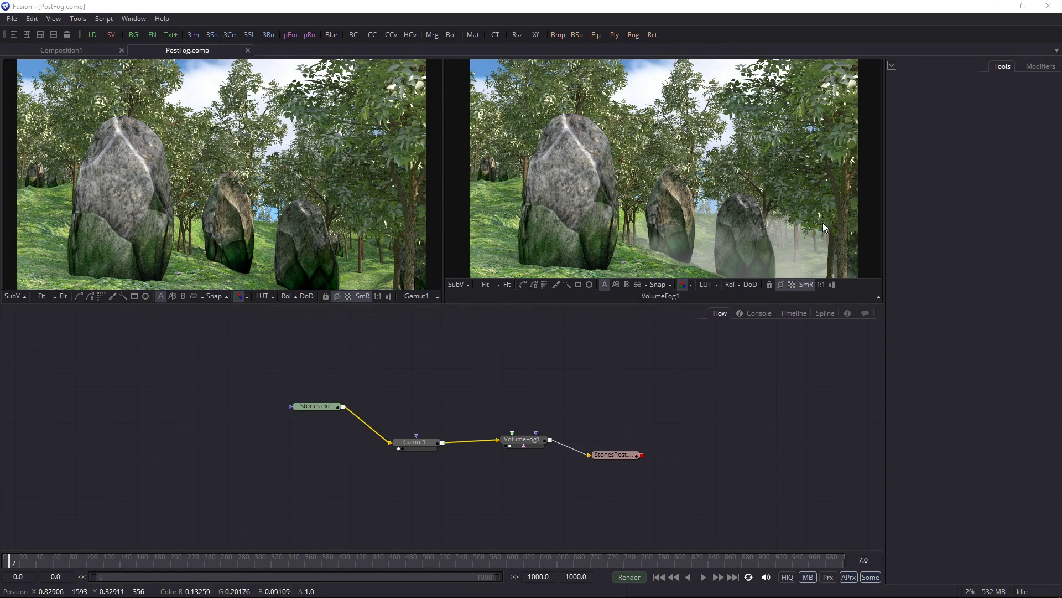
Box-select all four nodes in the PostFog flow and delete them
left_click(763, 390)
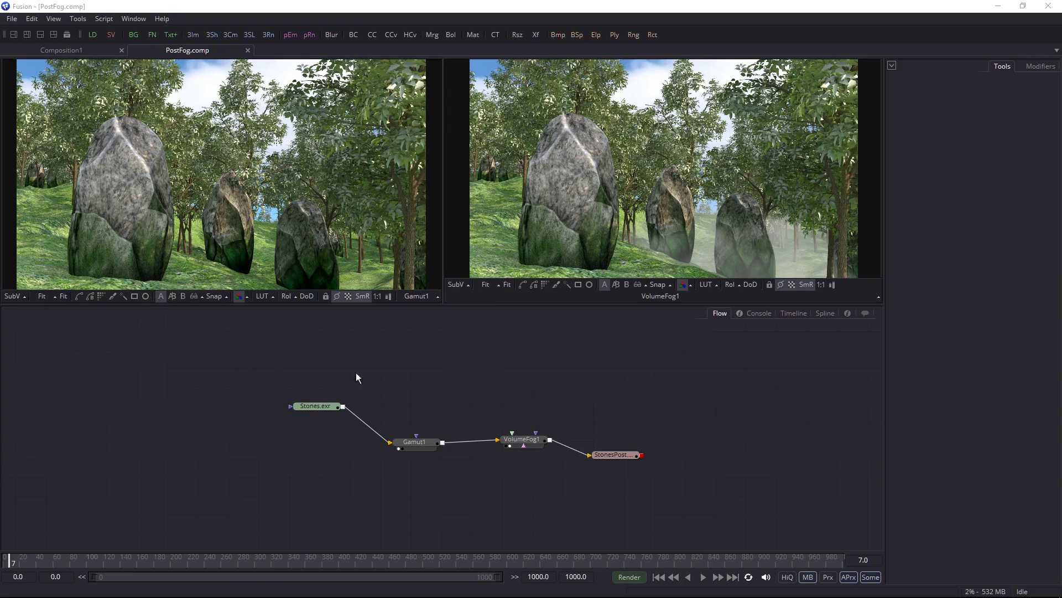
left_click_drag(234, 368, 683, 488)
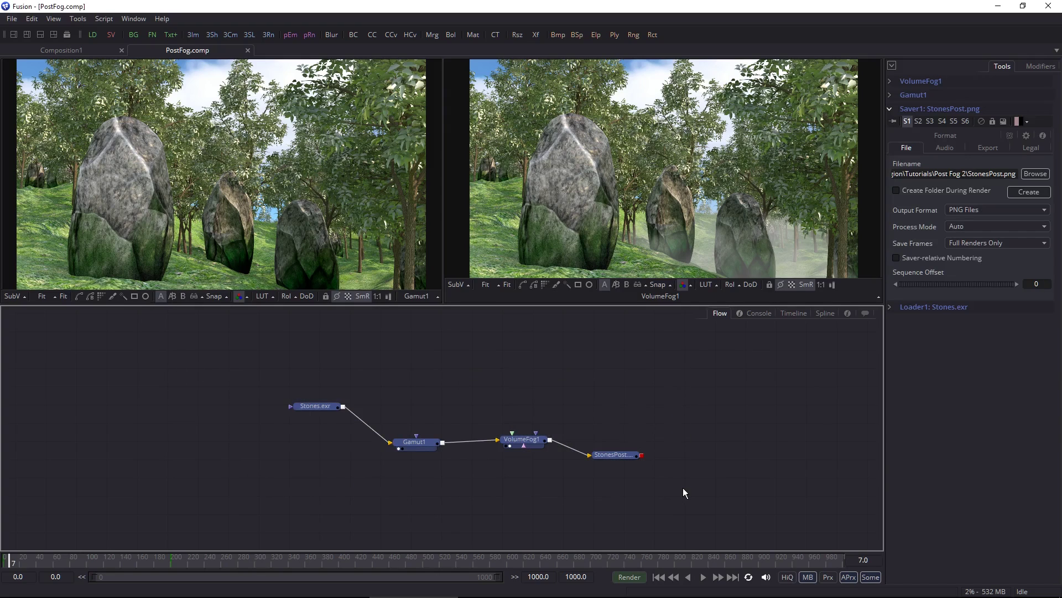
key("Delete")
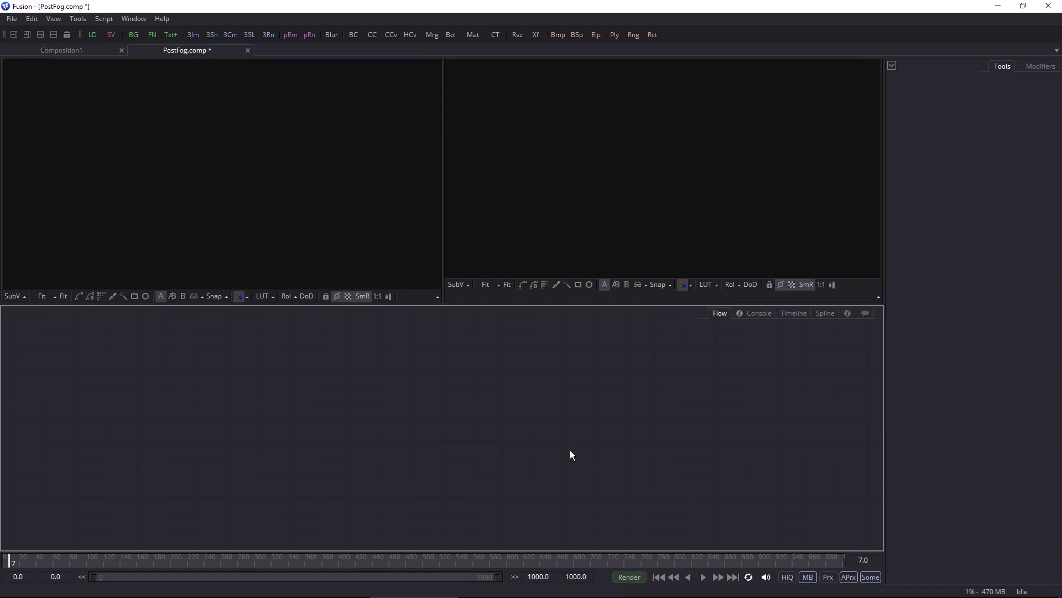
Load Stones.exr into a new Loader node and display it in the left viewer
left_click(97, 36)
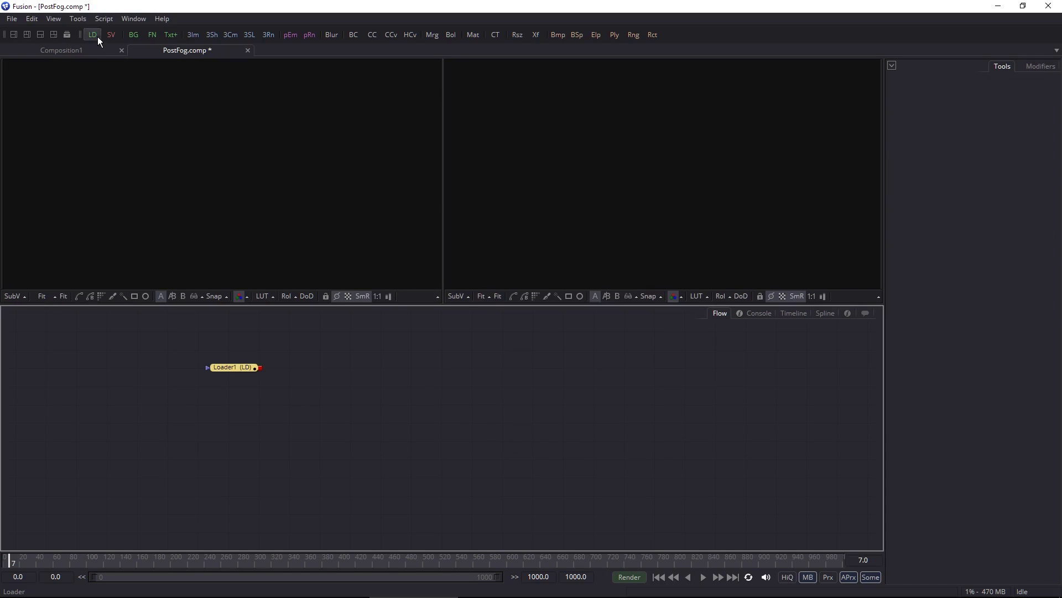
double_click(401, 191)
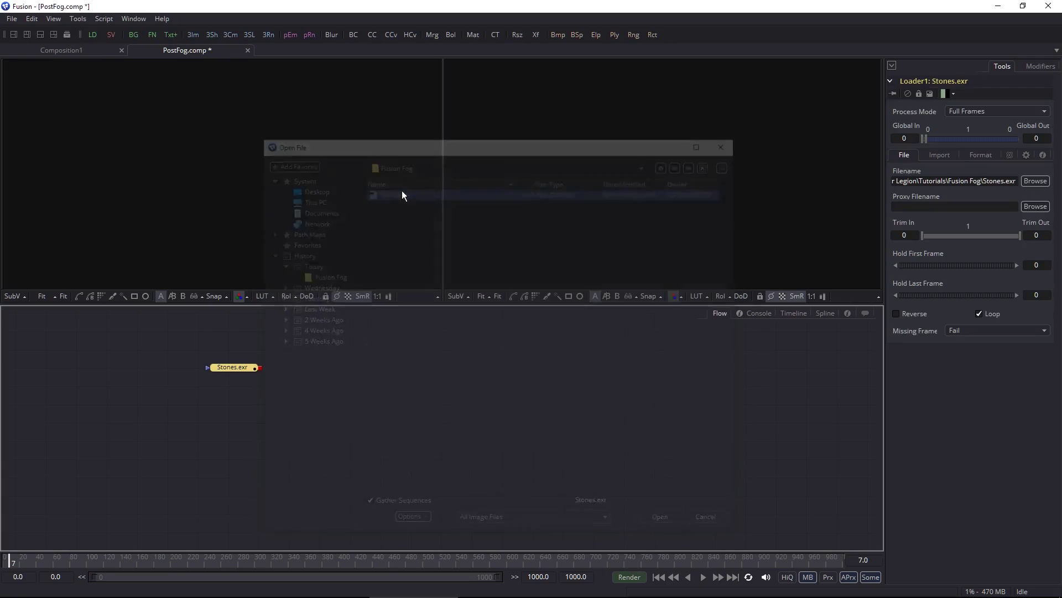
left_click_drag(263, 377, 392, 441)
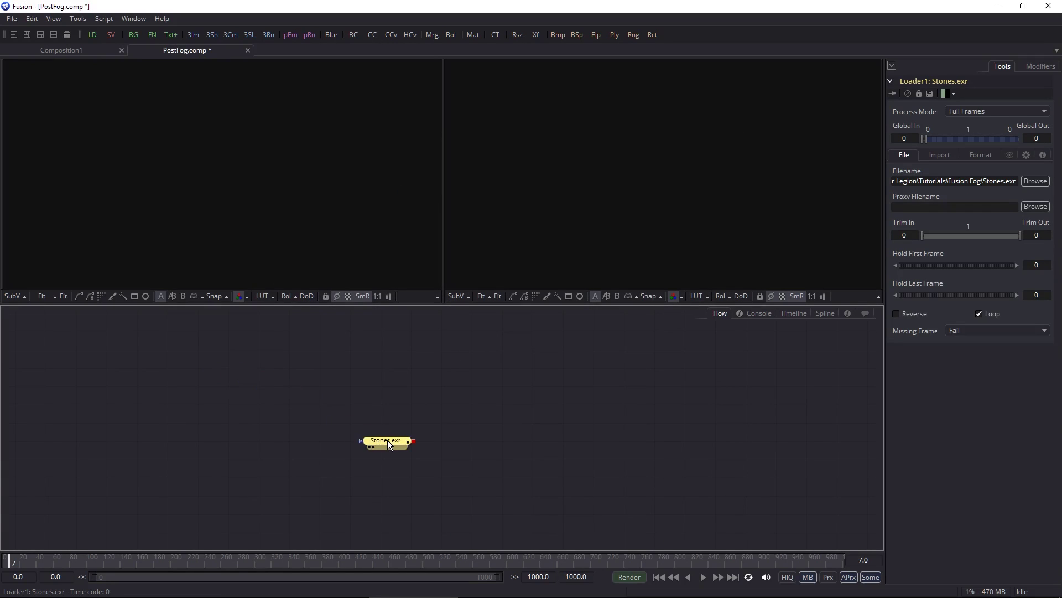
key("1")
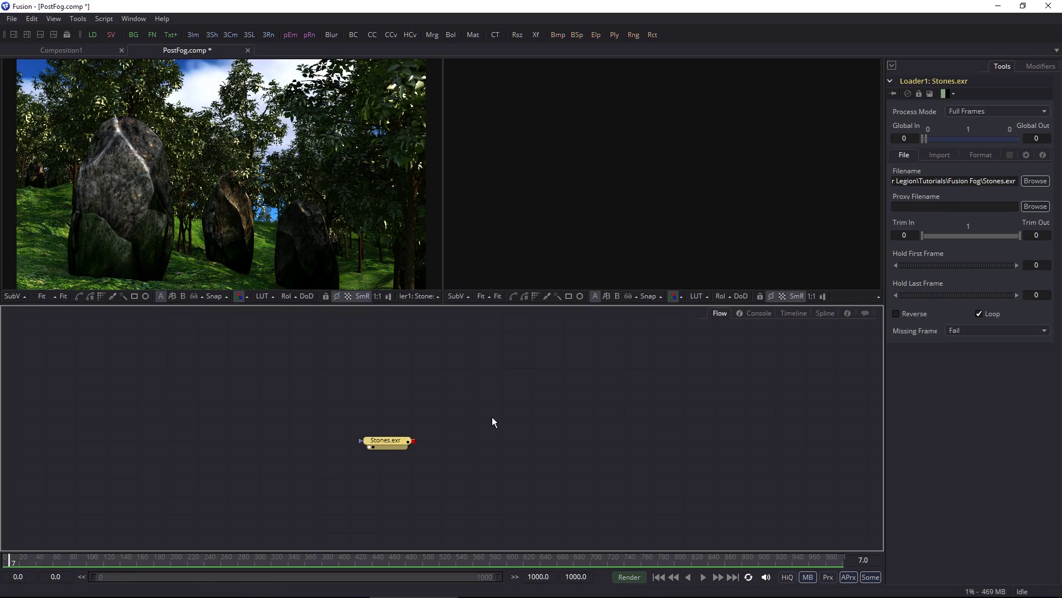
right_click(496, 436)
Add a Gamut node fed by Stones.exr, set Output Space to sRGB, and view it on the left
mouse_move(539, 227)
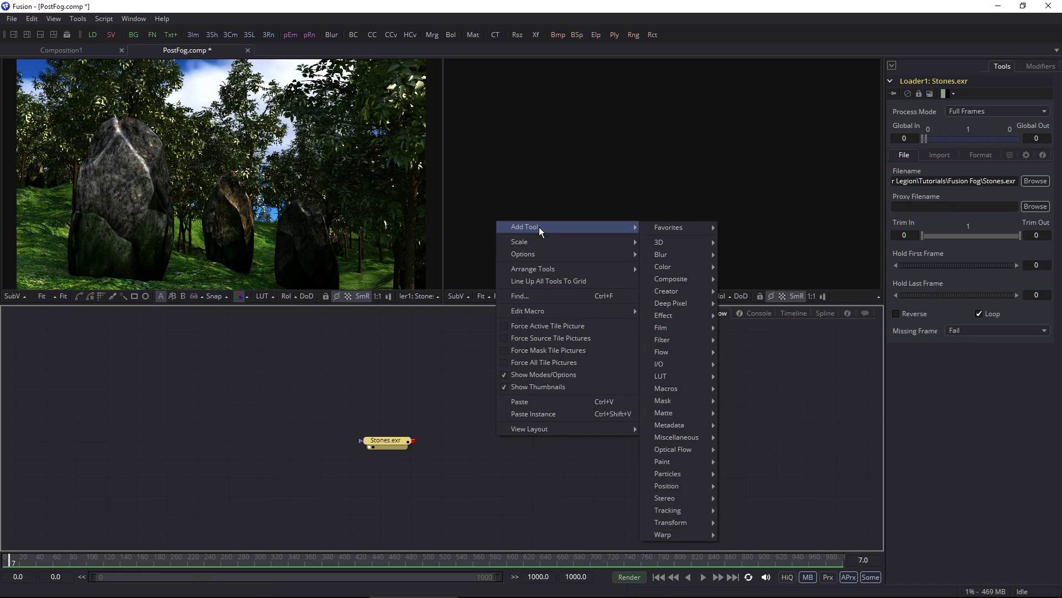
mouse_move(668, 267)
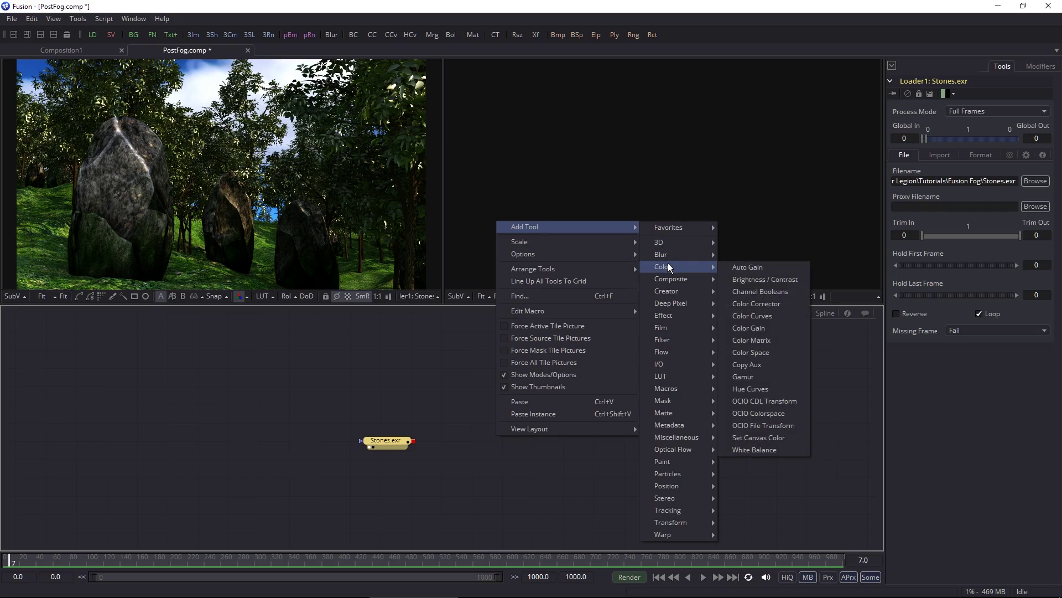
left_click(756, 375)
left_click_drag(413, 441, 479, 462)
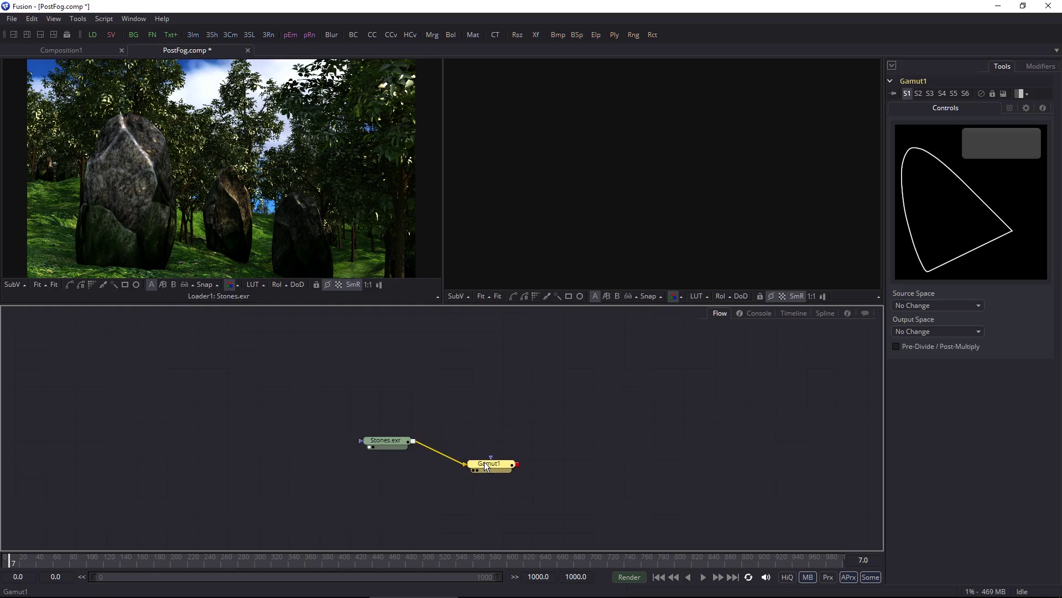
left_click(934, 332)
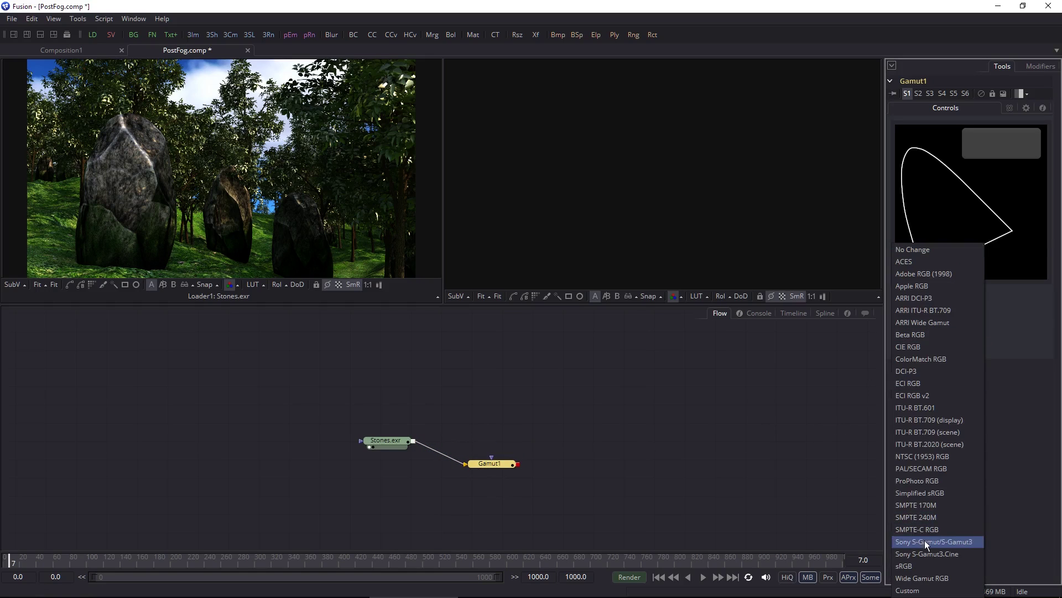
left_click(924, 566)
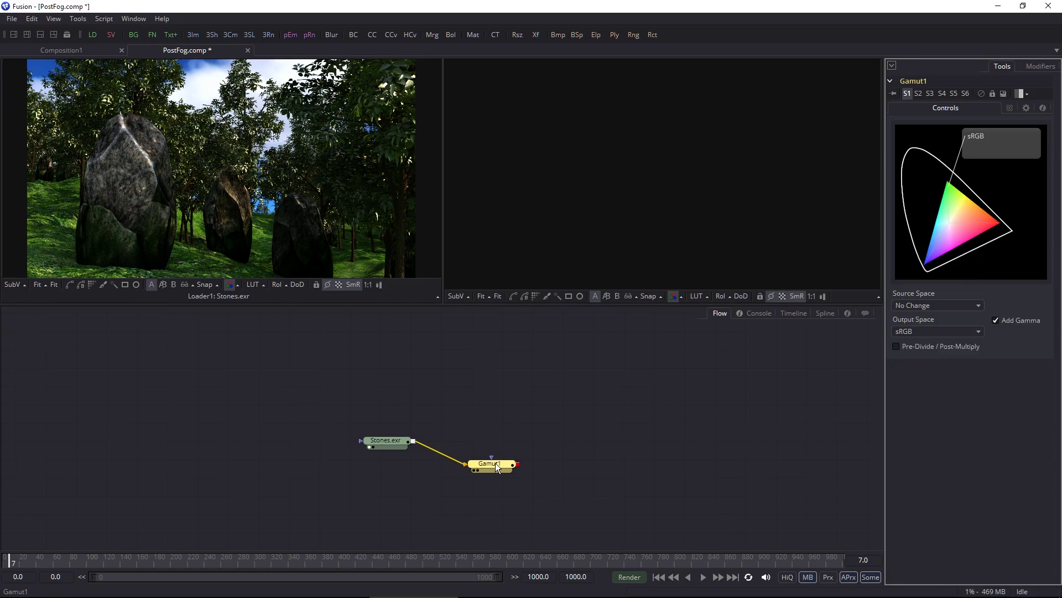
left_click_drag(496, 463, 281, 188)
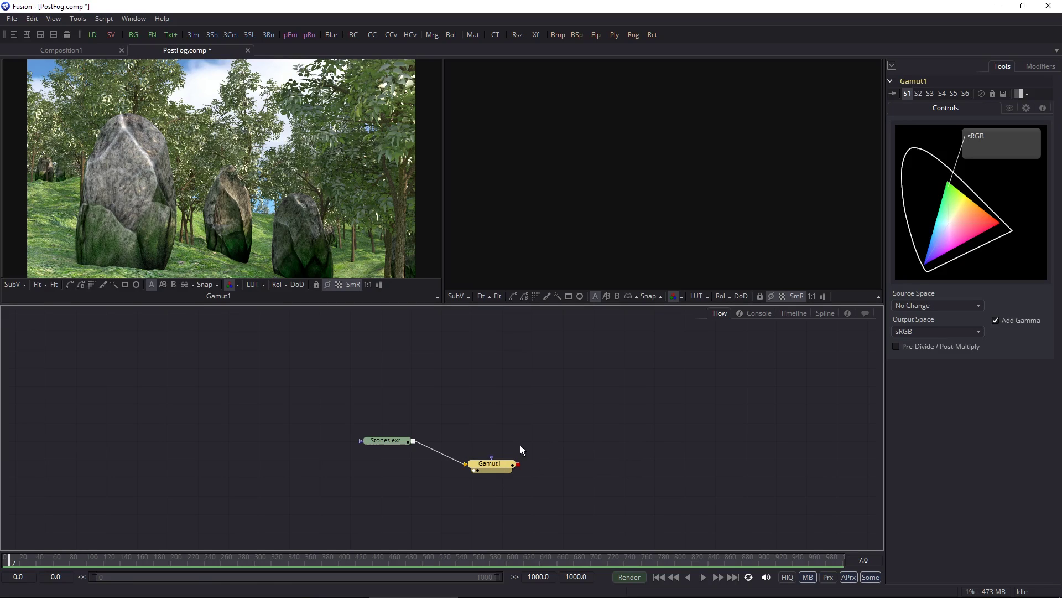
Select the Stones.exr loader and expand the Channels list on its Format tab
left_click(388, 440)
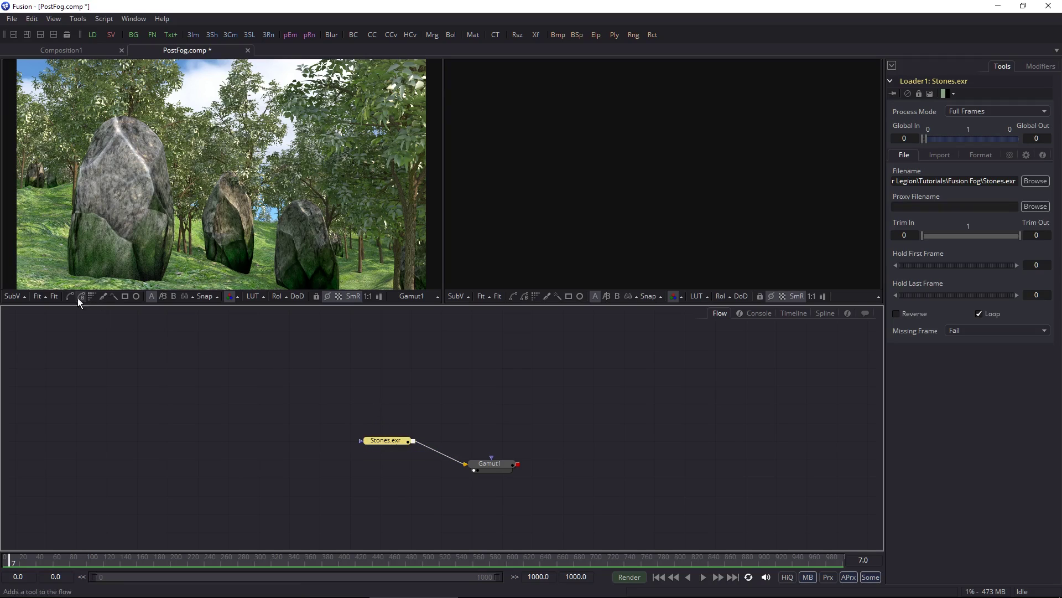
left_click(54, 295)
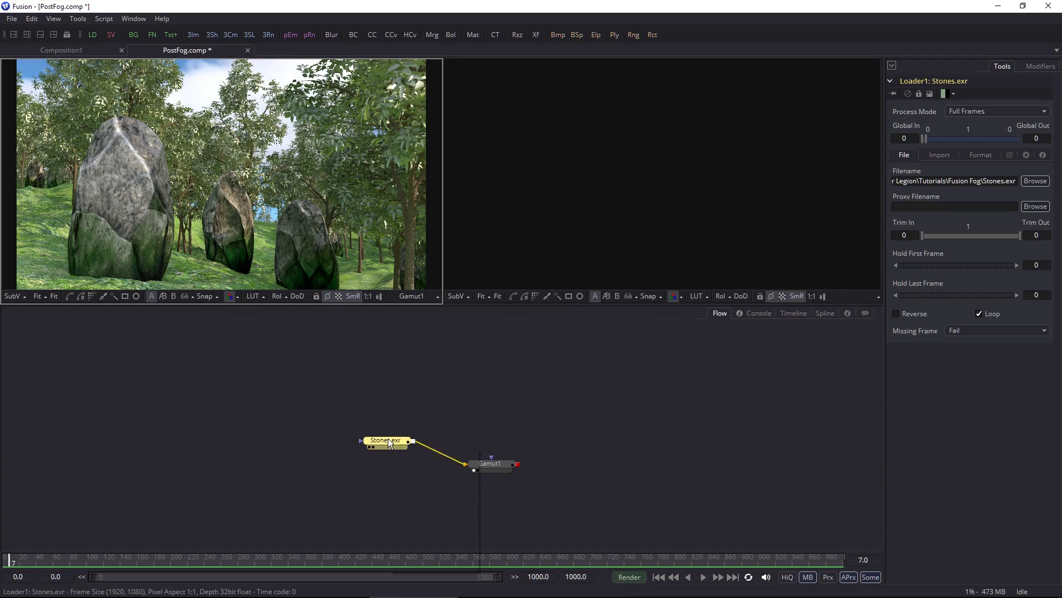
mouse_move(392, 442)
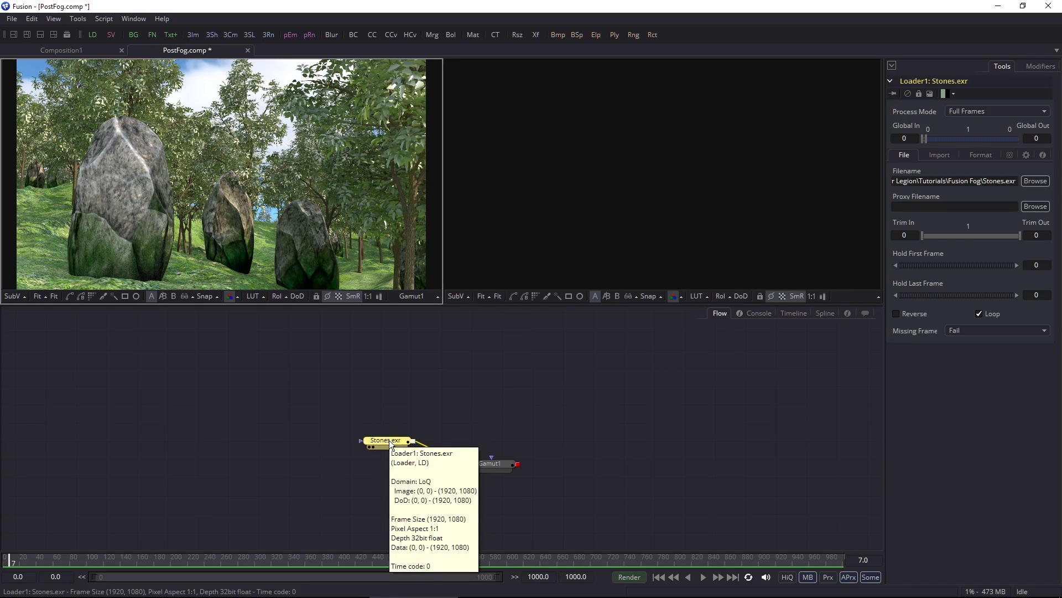
left_click(981, 157)
left_click(897, 186)
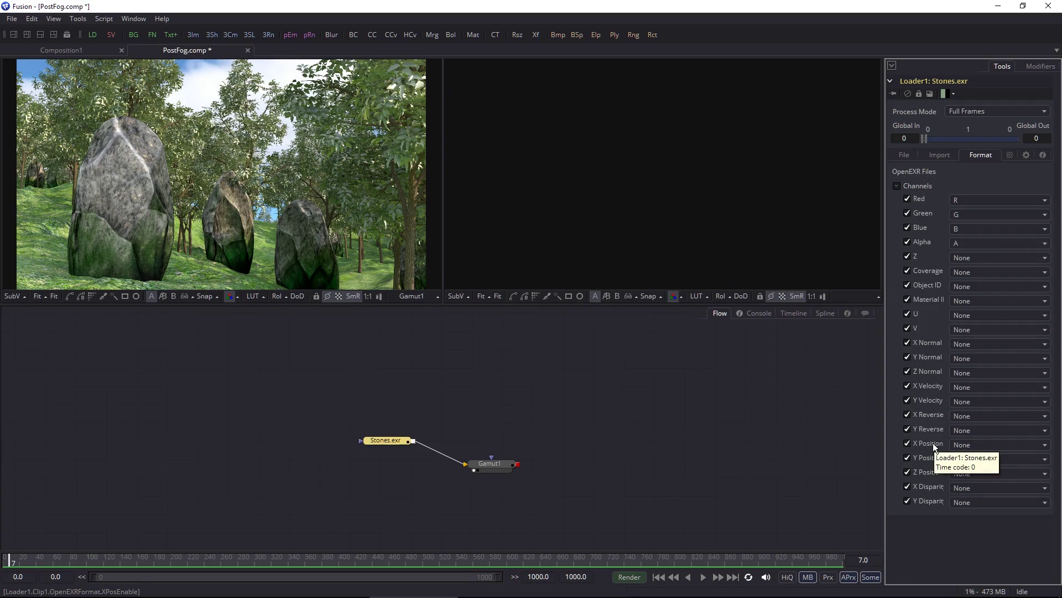
Assign X, Y and Z Position to CGeometry_WorldPosition.R, .G and .B
left_click(986, 446)
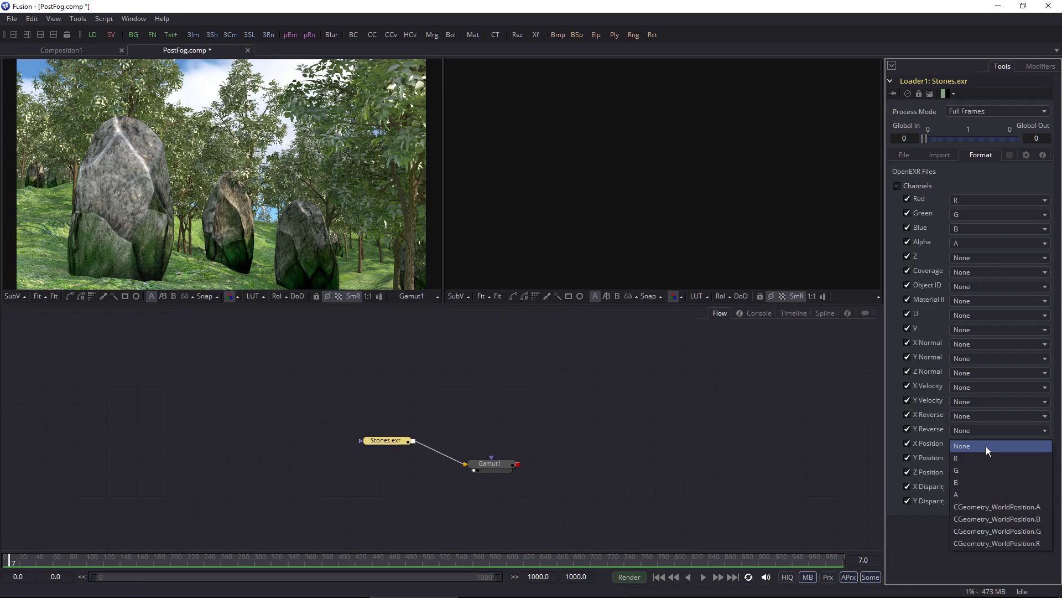
left_click(1013, 546)
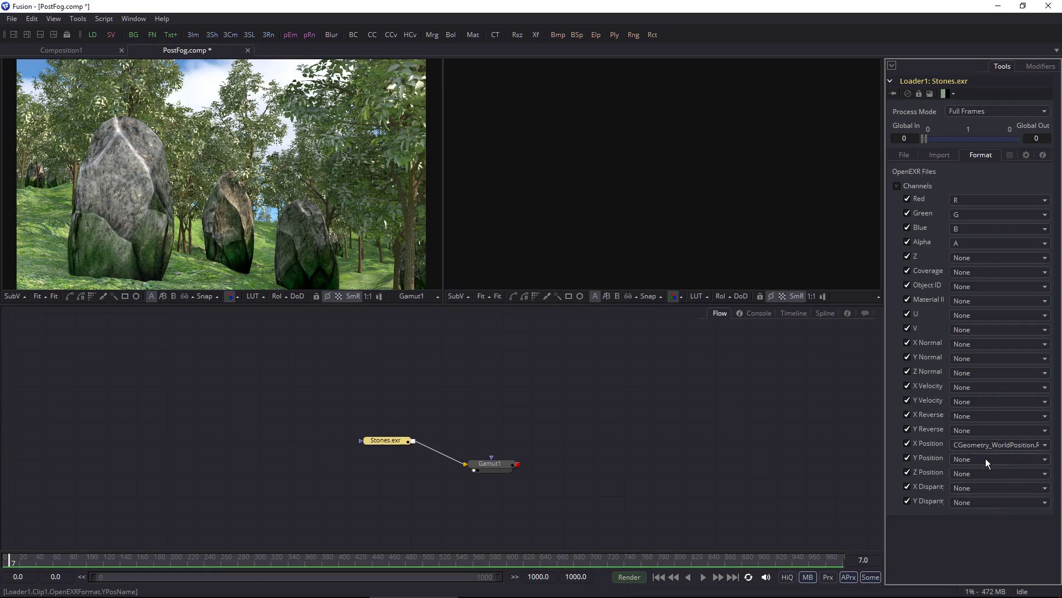
left_click(985, 458)
left_click(1007, 543)
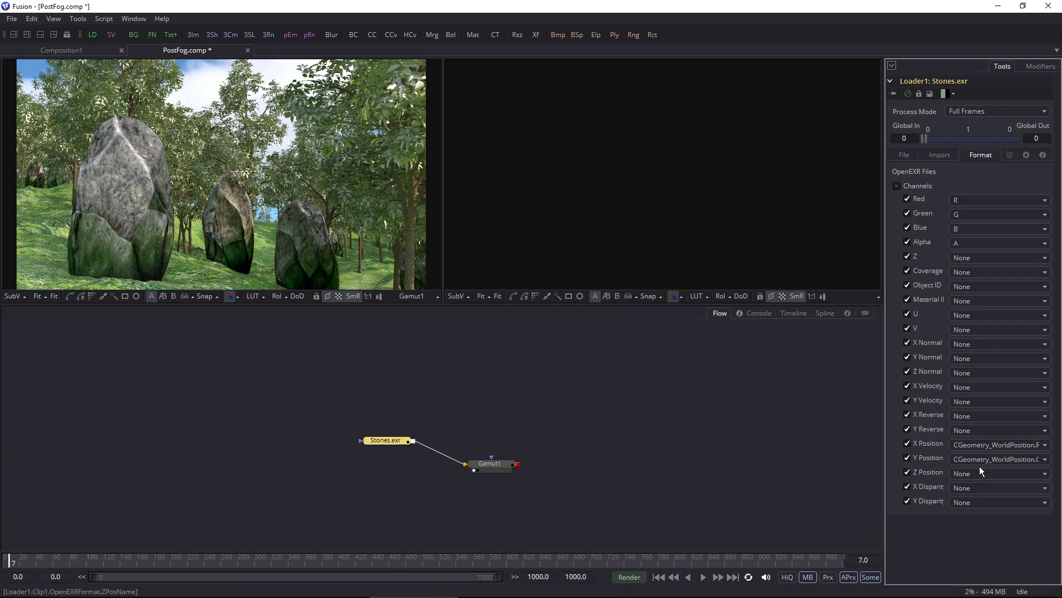
left_click(980, 474)
left_click(1012, 543)
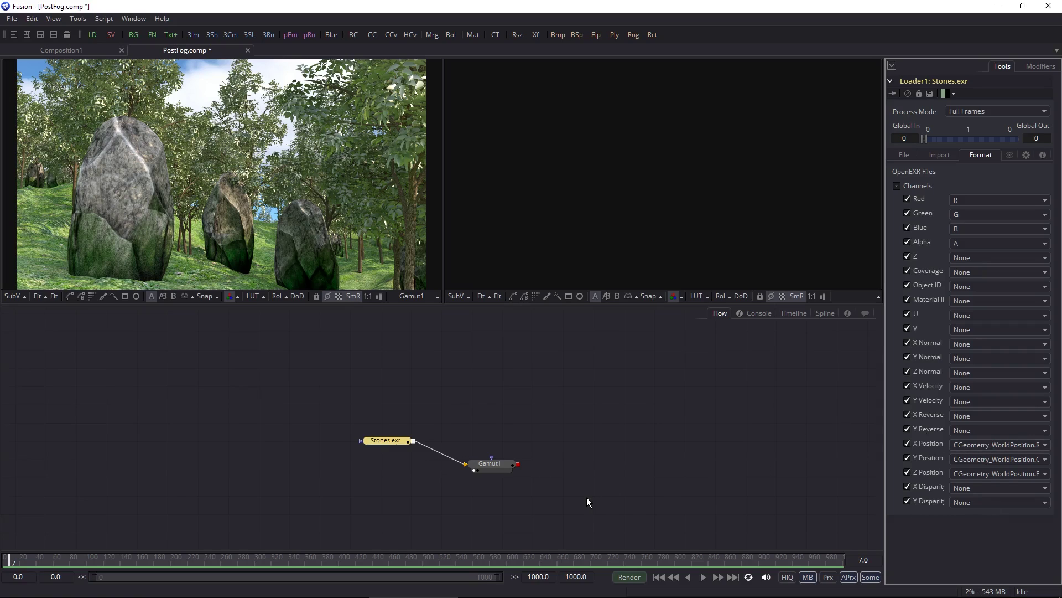
Add a Volume Fog node after Gamut1, reposition it in the flow, and deselect it
right_click(586, 470)
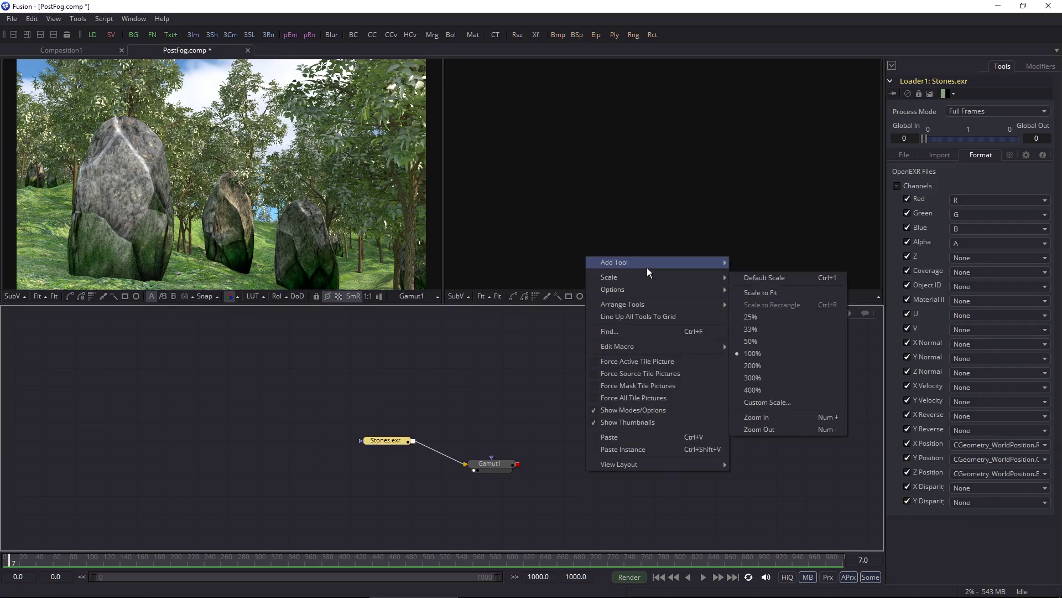
mouse_move(647, 268)
mouse_move(775, 523)
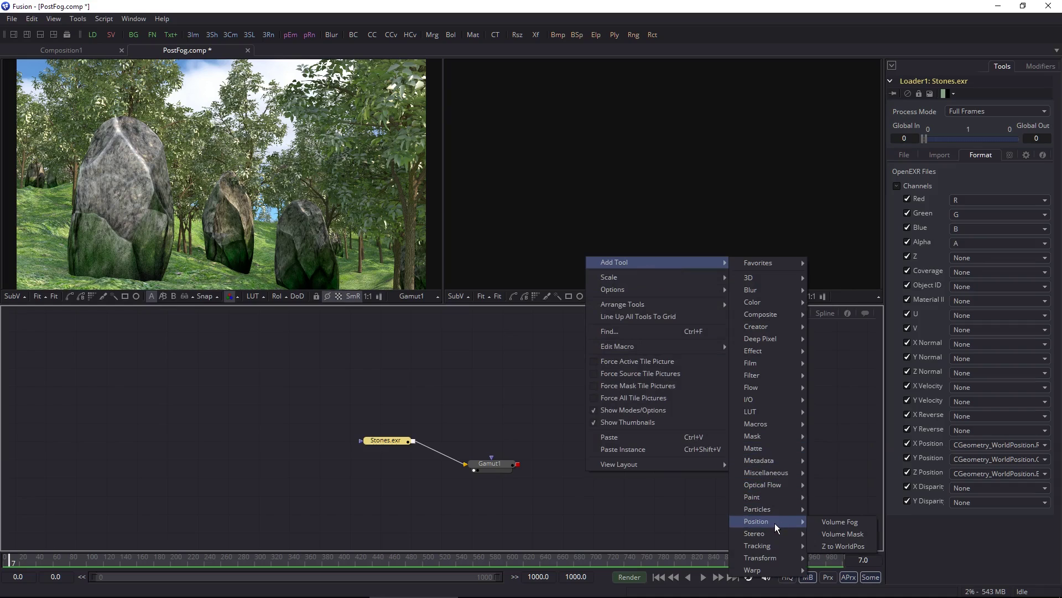
left_click(837, 523)
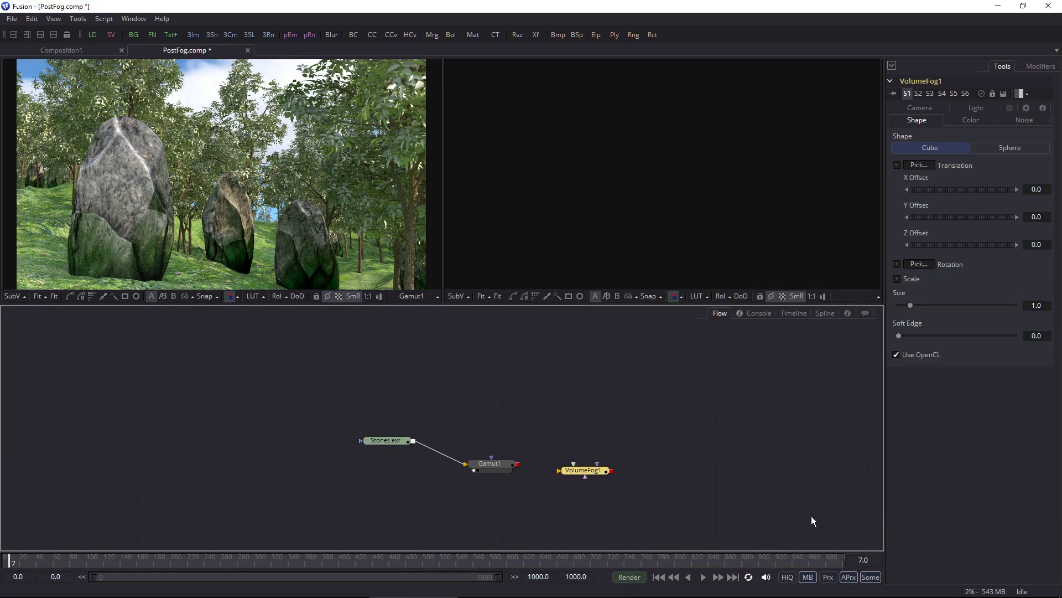
left_click_drag(591, 475, 589, 158)
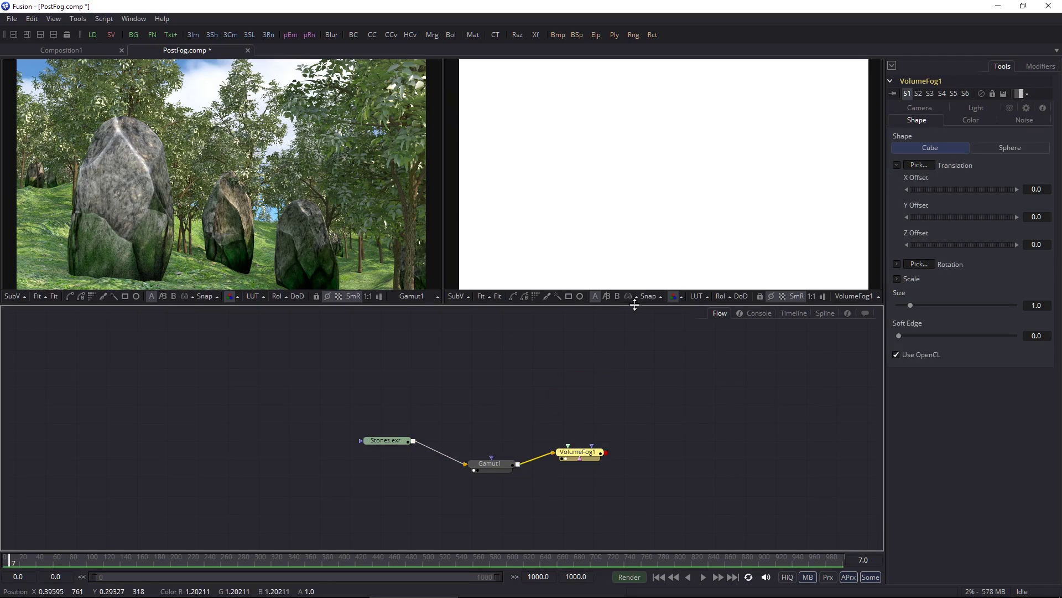
left_click(631, 332)
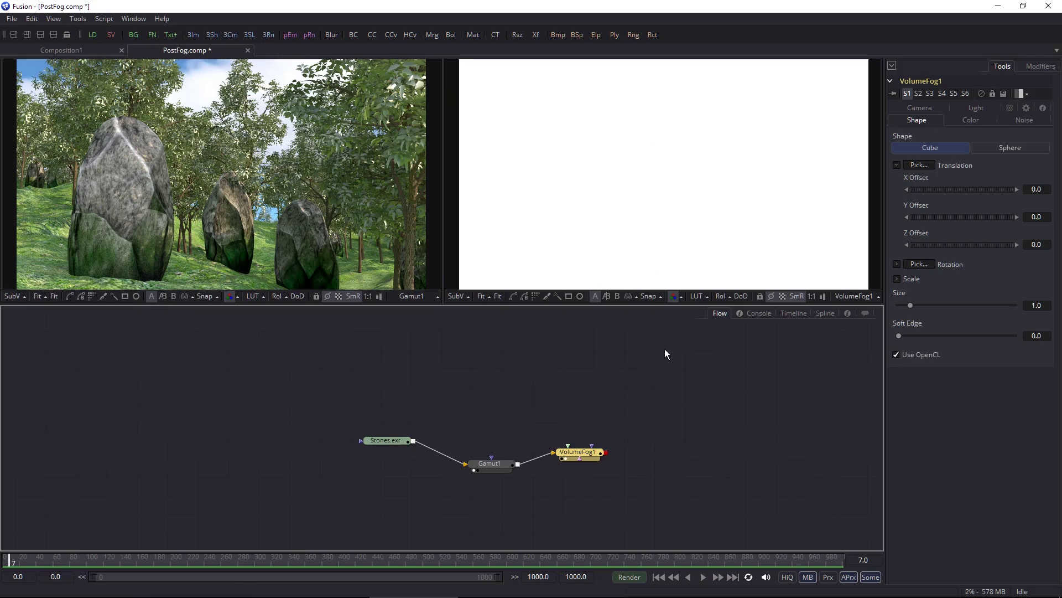
Pick VolumeFog1's camera position and translation (X 1406, Y -869.5, Z 396) from the stones image
left_click(926, 109)
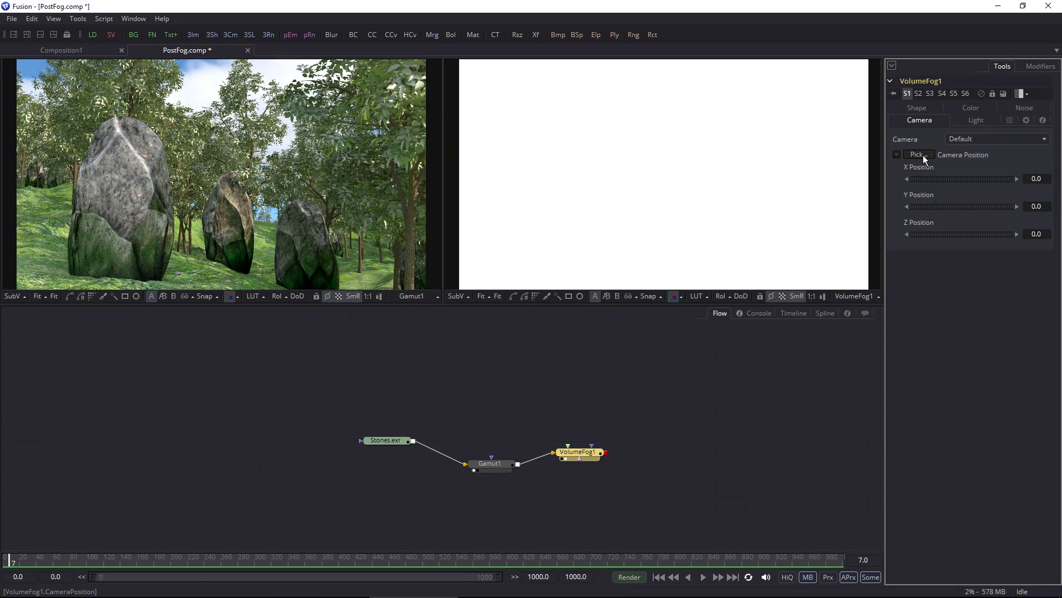
left_click_drag(923, 155, 666, 283)
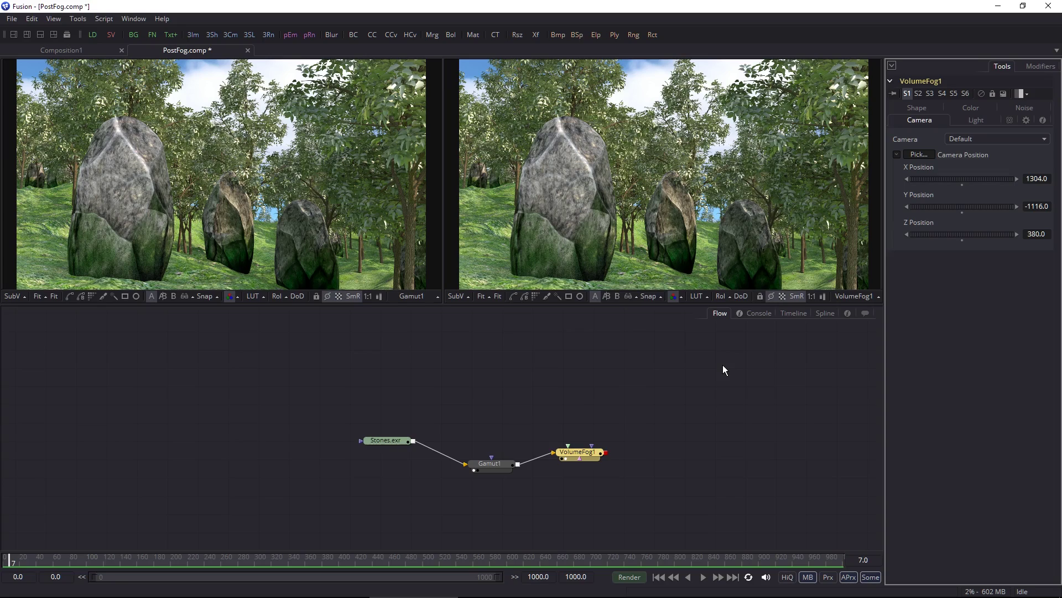
left_click(925, 111)
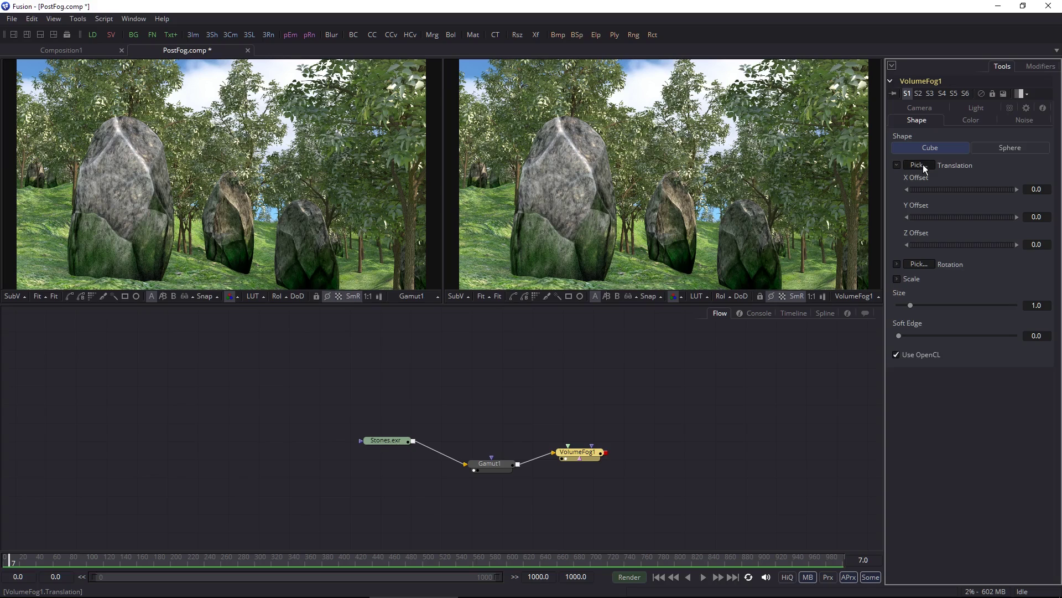
left_click_drag(922, 165, 649, 270)
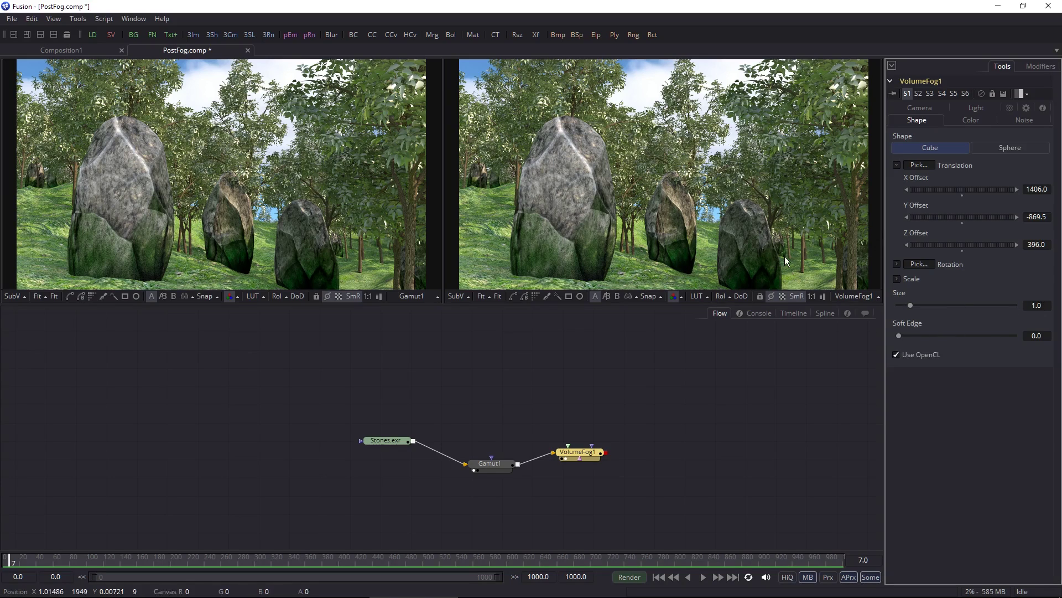
Set the fog volume Size to 500, then shrink it slightly
mouse_move(1001, 306)
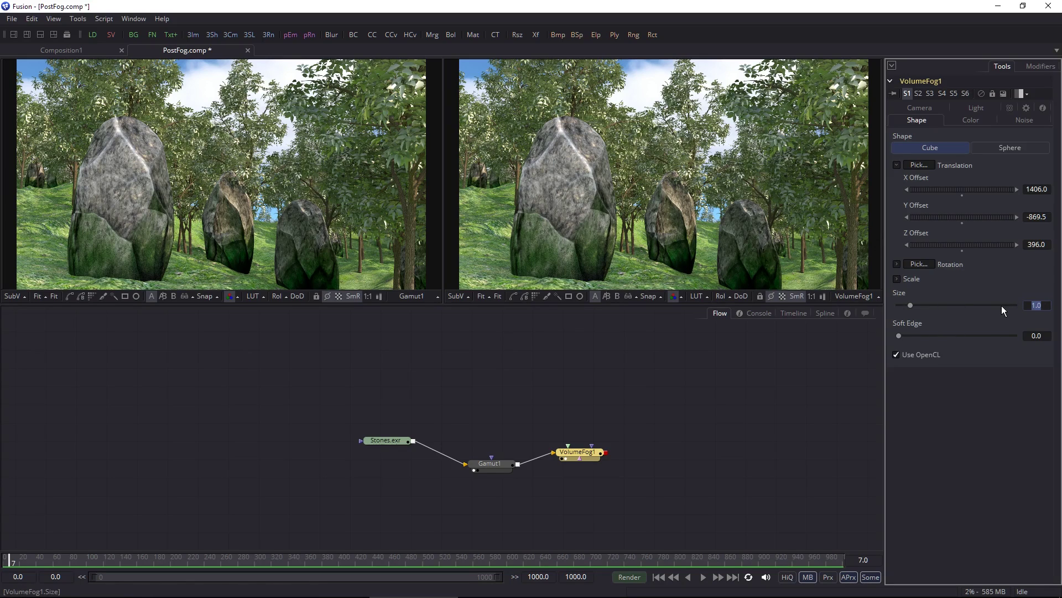
type("500")
key("Tab")
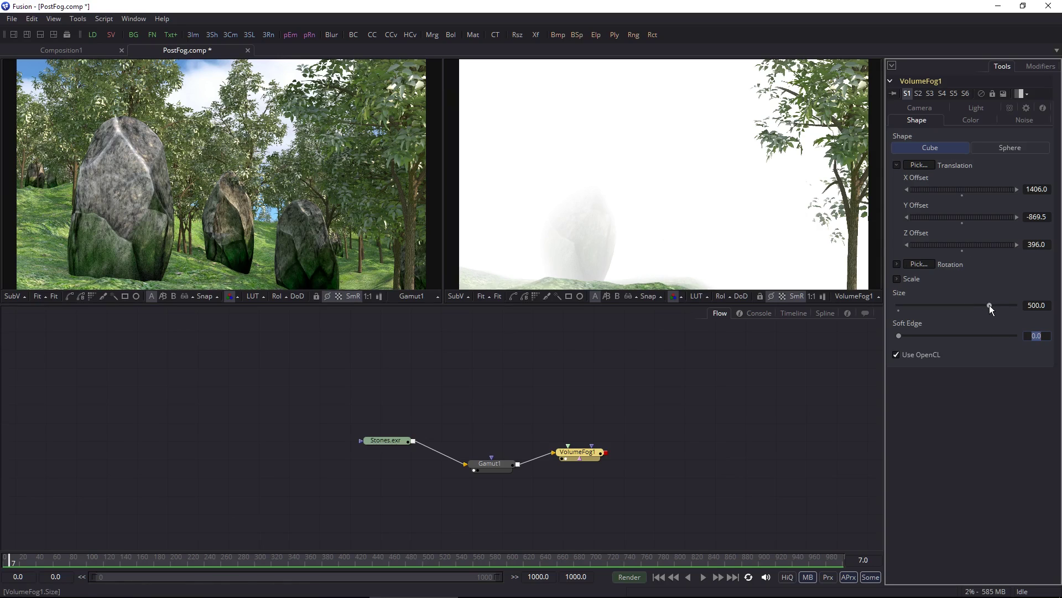
left_click_drag(990, 304, 925, 314)
Make the fog a sphere, shift its X and Z Offsets to uncover the stones, and soften its edges
left_click(1008, 152)
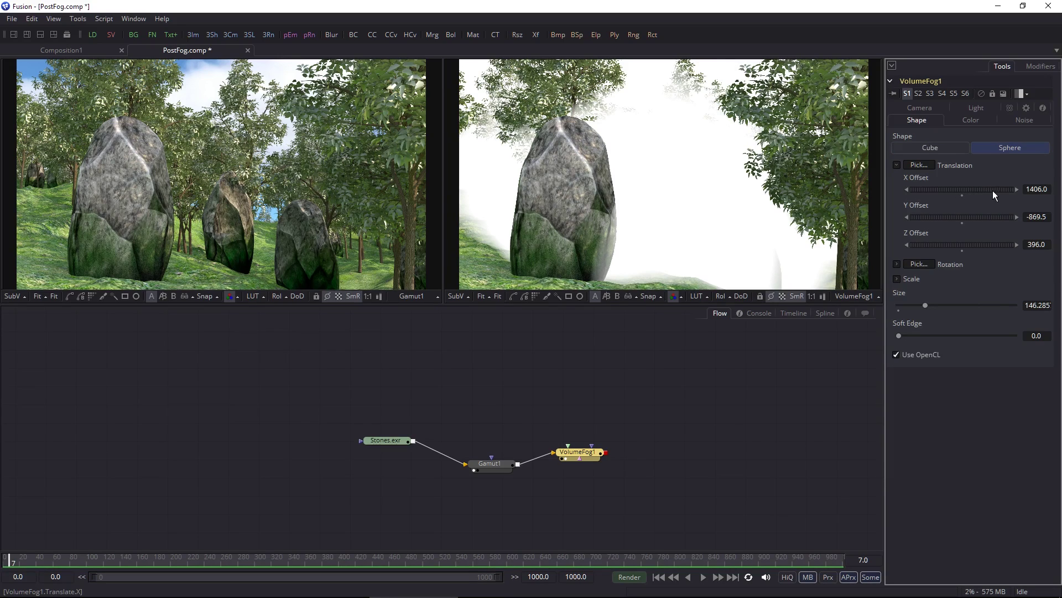
left_click_drag(992, 190, 1013, 190)
left_click_drag(1003, 243, 881, 280)
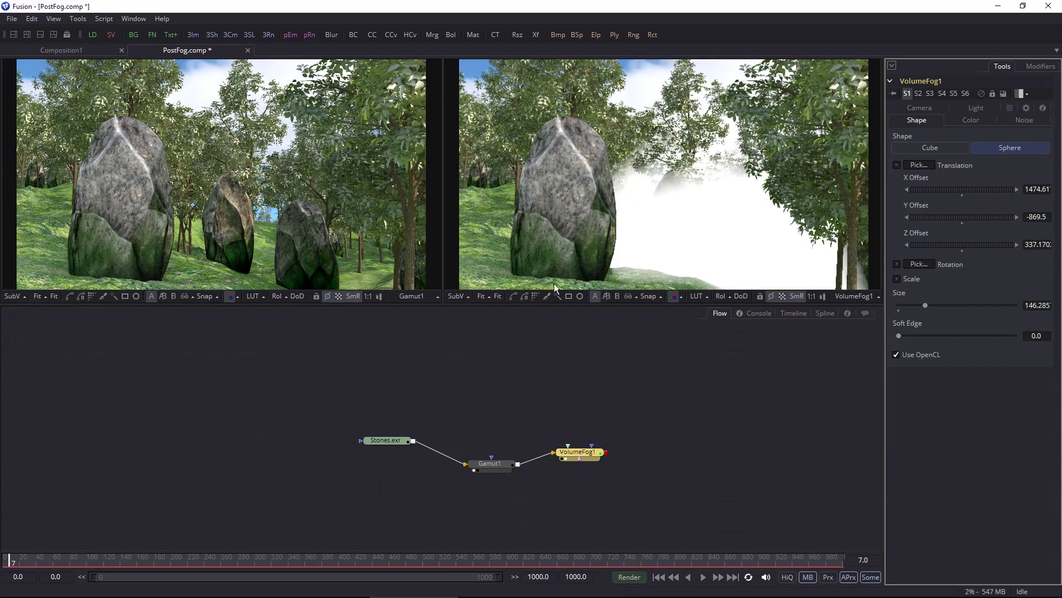
left_click_drag(912, 238, 847, 260)
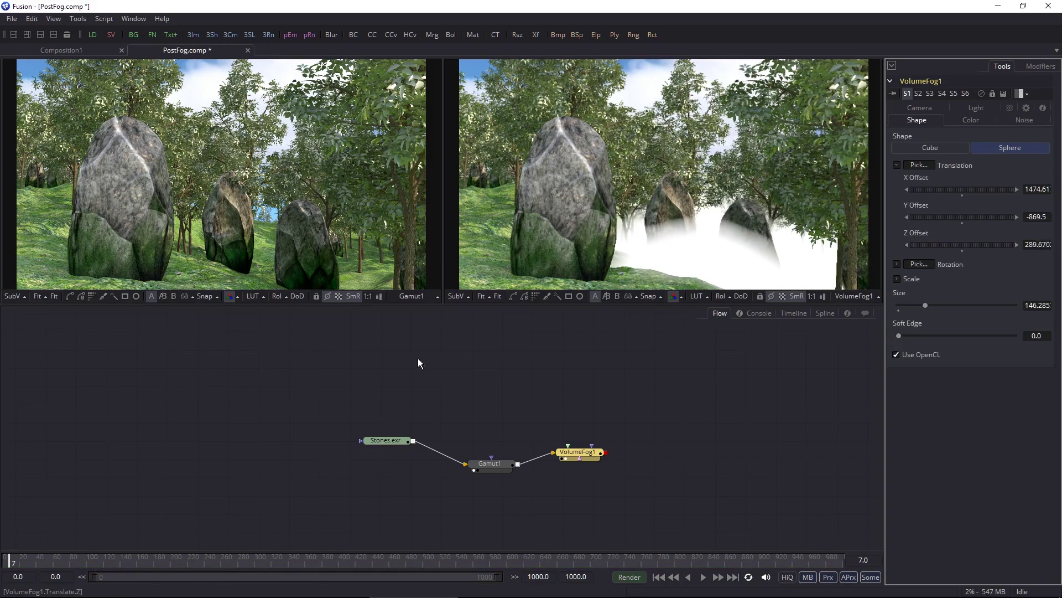
left_click_drag(418, 362, 867, 243)
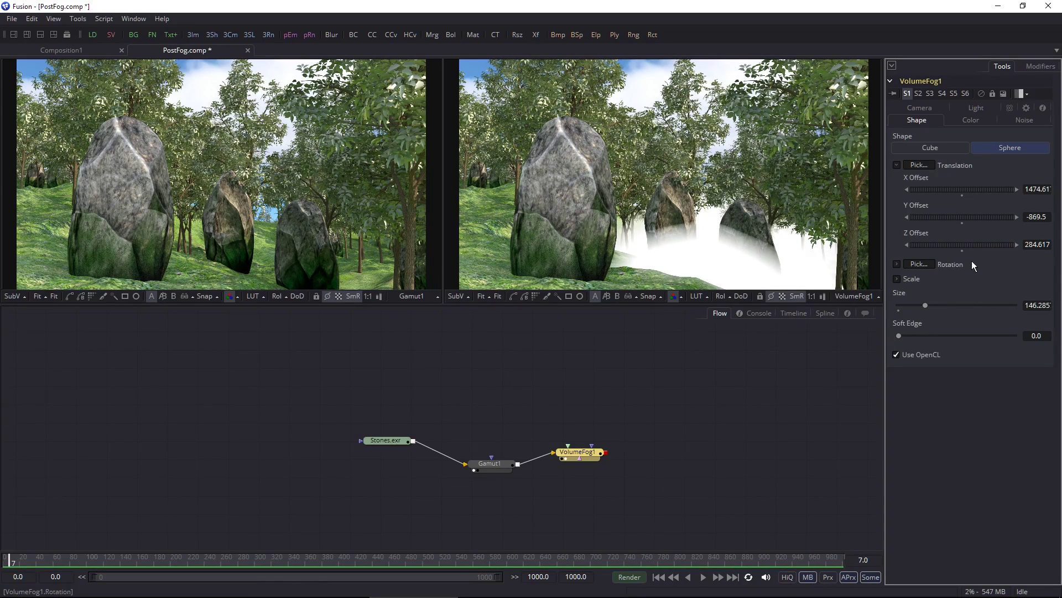
left_click_drag(903, 340, 941, 343)
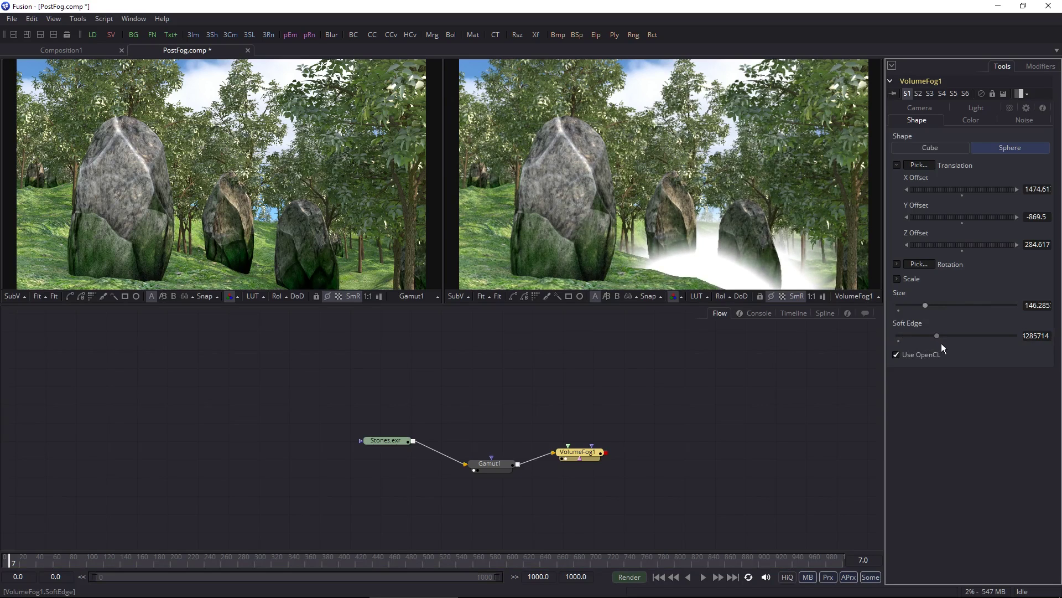
Switch the fog back to a cube, enlarge it to about 235, and lower Gain to about 0.99
left_click(934, 145)
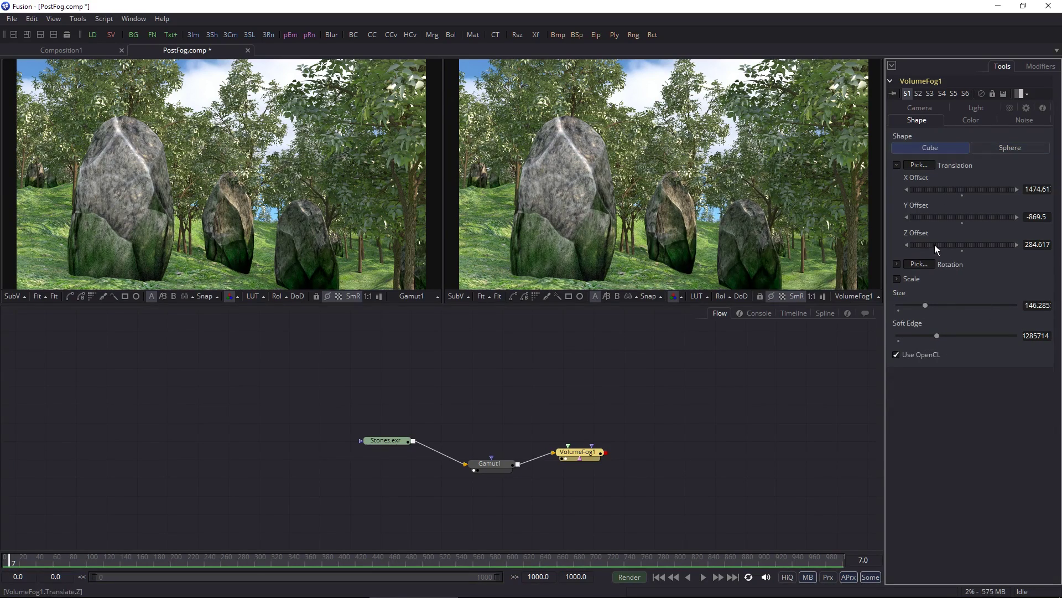
left_click_drag(927, 306, 942, 307)
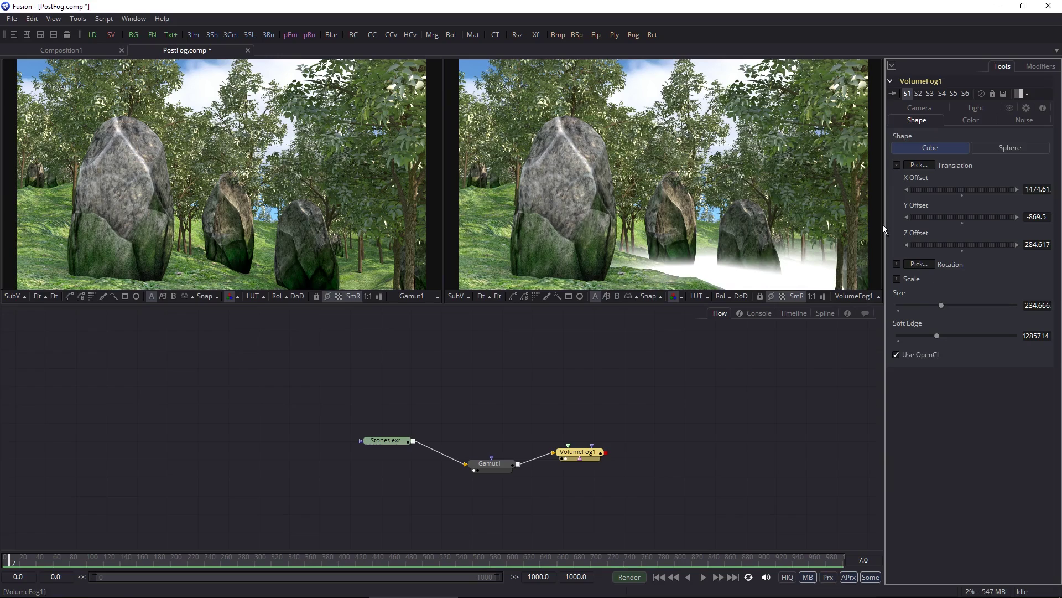
left_click(970, 120)
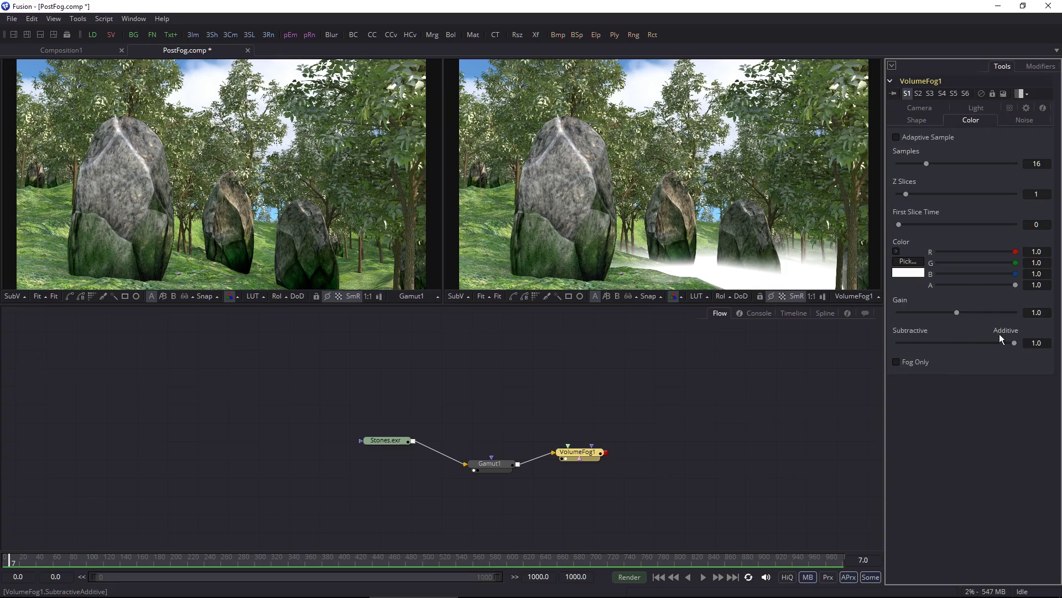
mouse_move(957, 313)
left_mouse_down()
mouse_move(939, 315)
mouse_move(956, 313)
left_mouse_up()
Adjust fog gain and blend, enable Do Lighting with Emission about 1.25, Reflection 0, Transmission about 1.33
mouse_move(1014, 343)
left_mouse_down()
mouse_move(907, 354)
mouse_move(1007, 349)
left_mouse_up()
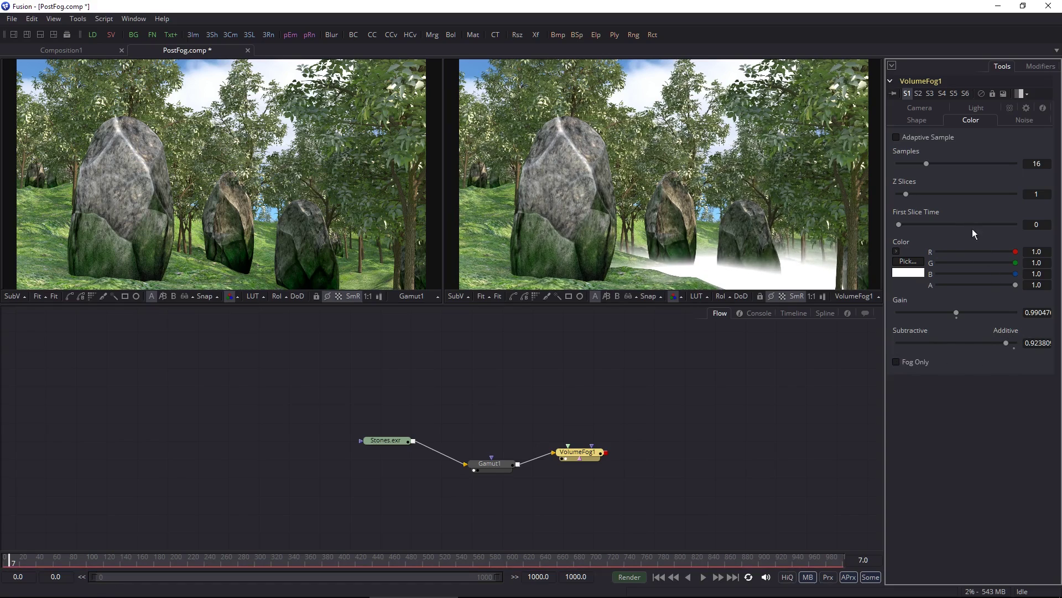
left_click(975, 108)
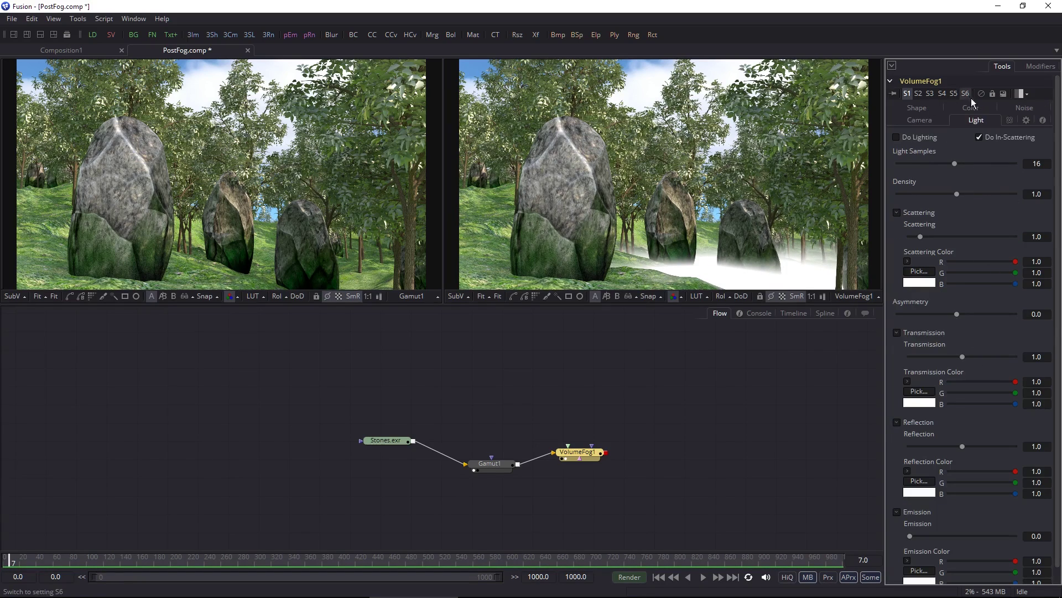
left_click(900, 136)
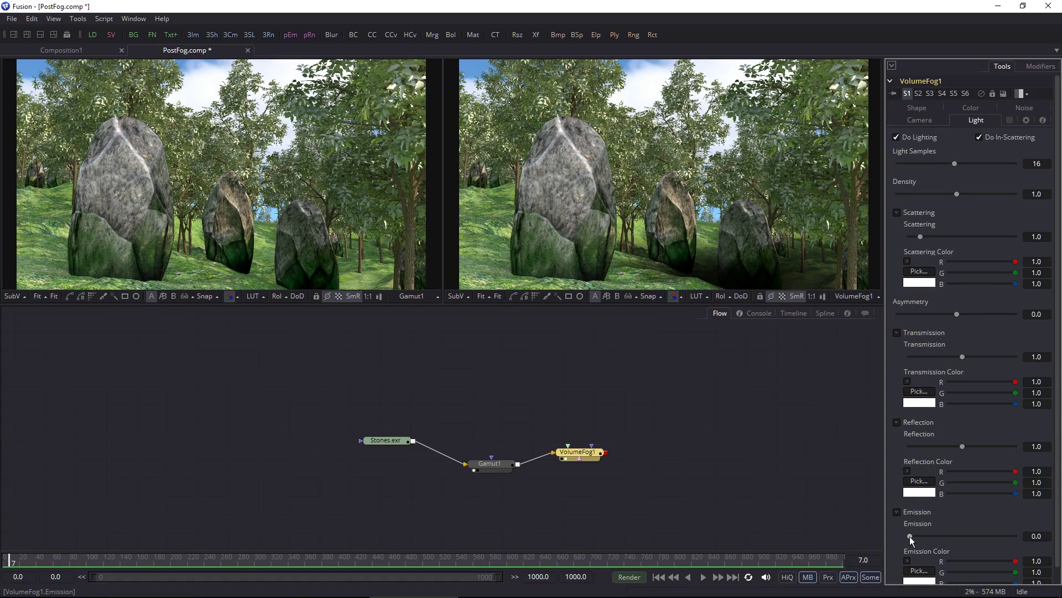
left_click_drag(910, 536, 963, 538)
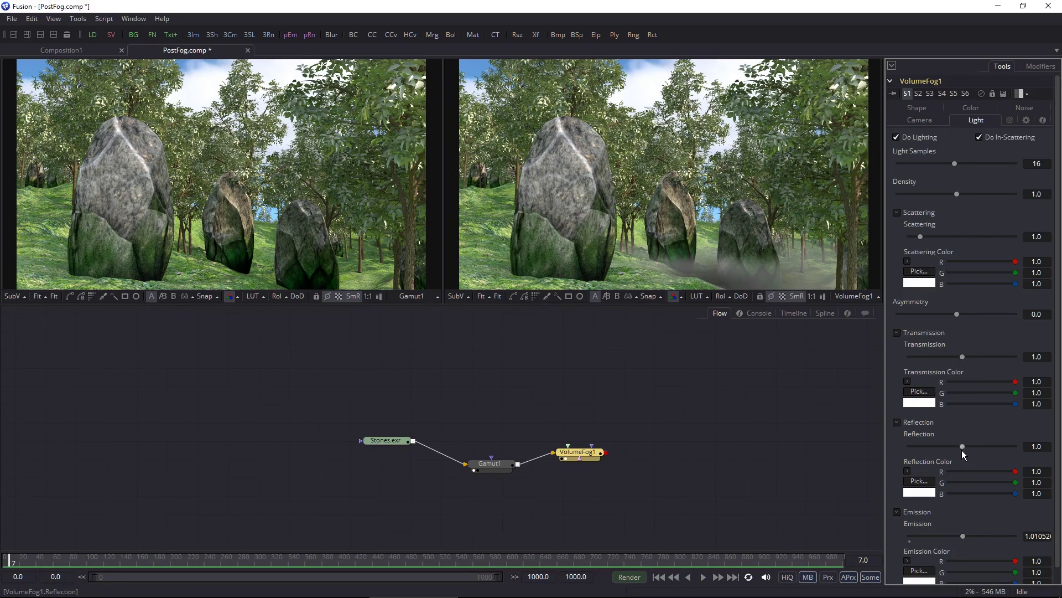
left_click_drag(963, 446, 894, 453)
mouse_move(961, 356)
left_mouse_down()
mouse_move(942, 360)
mouse_move(987, 363)
mouse_move(978, 363)
left_mouse_up()
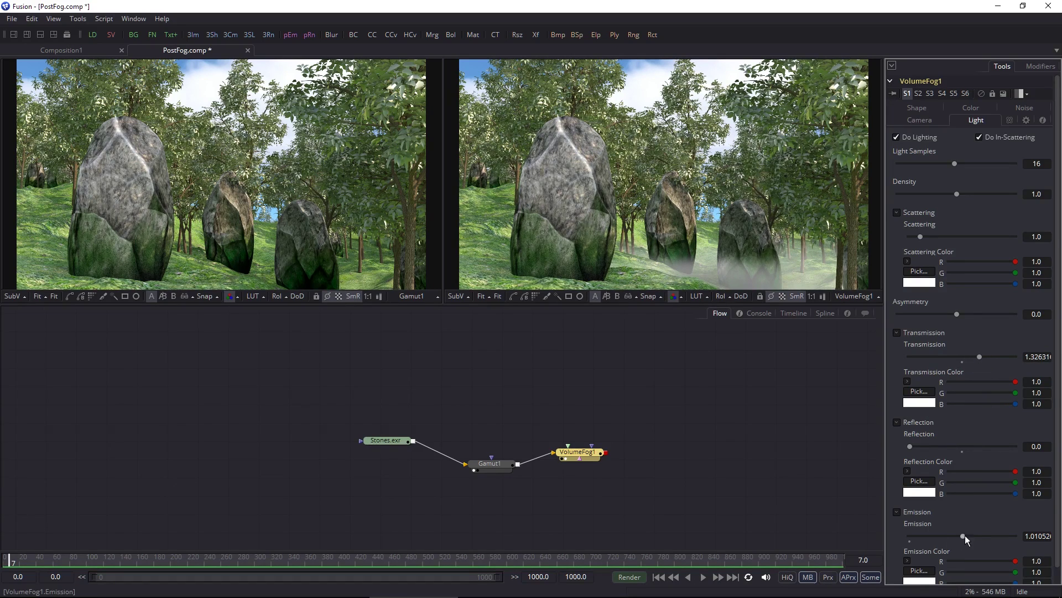
left_click_drag(965, 536, 977, 536)
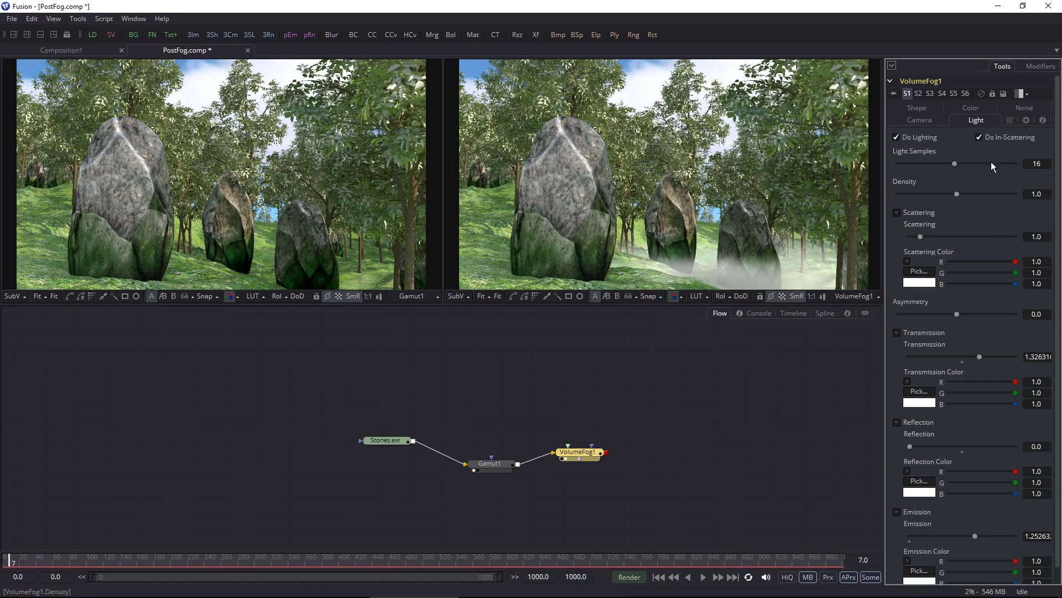
Add noise detail to the fog, lower the noise gain slightly, and shrink Noise Scale to about 0.62
left_click(1023, 109)
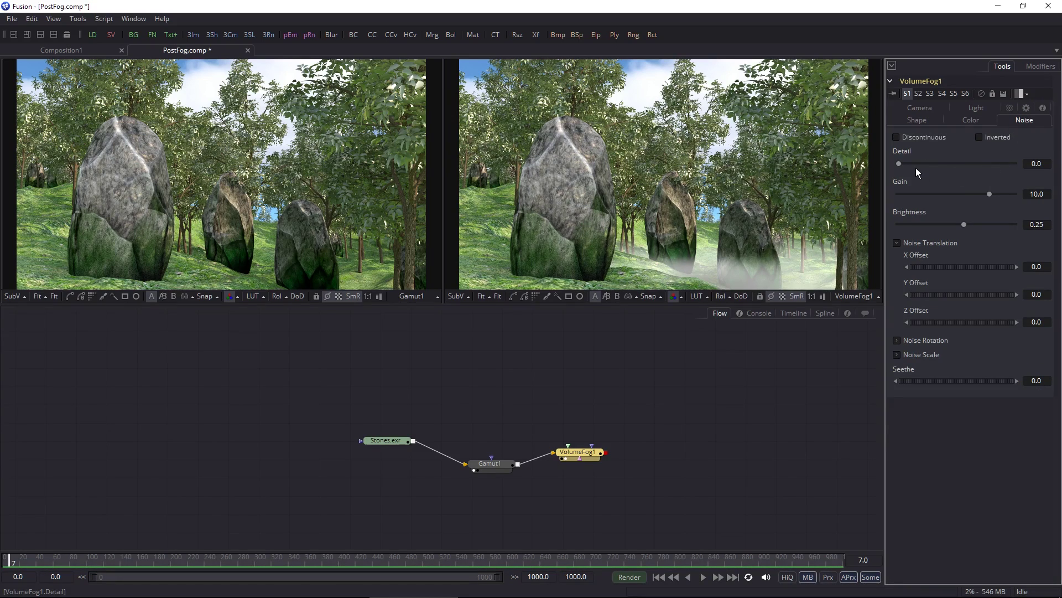
left_click_drag(901, 164, 911, 163)
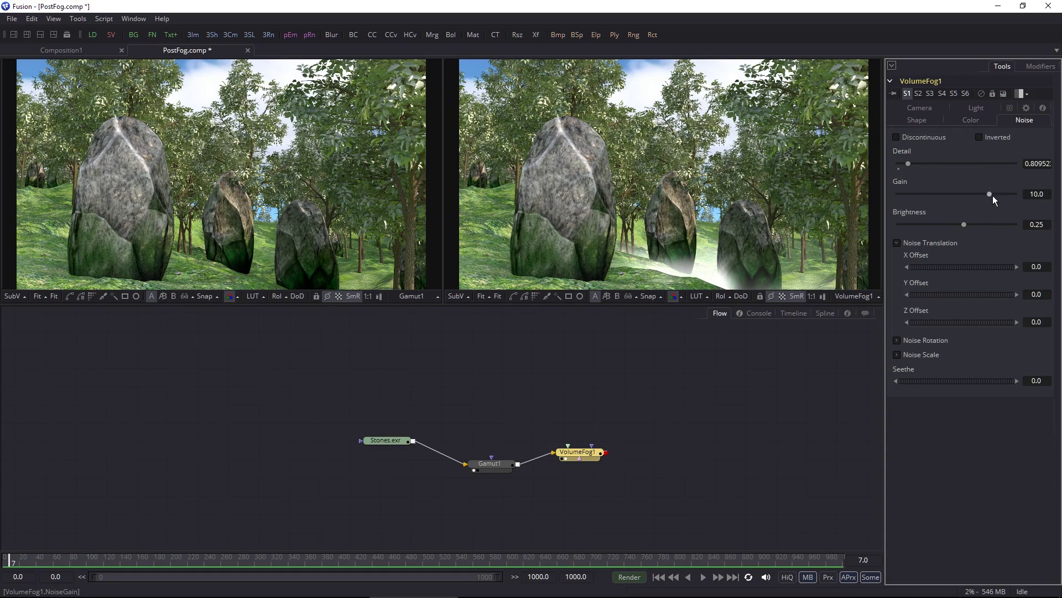
left_click_drag(989, 194, 984, 194)
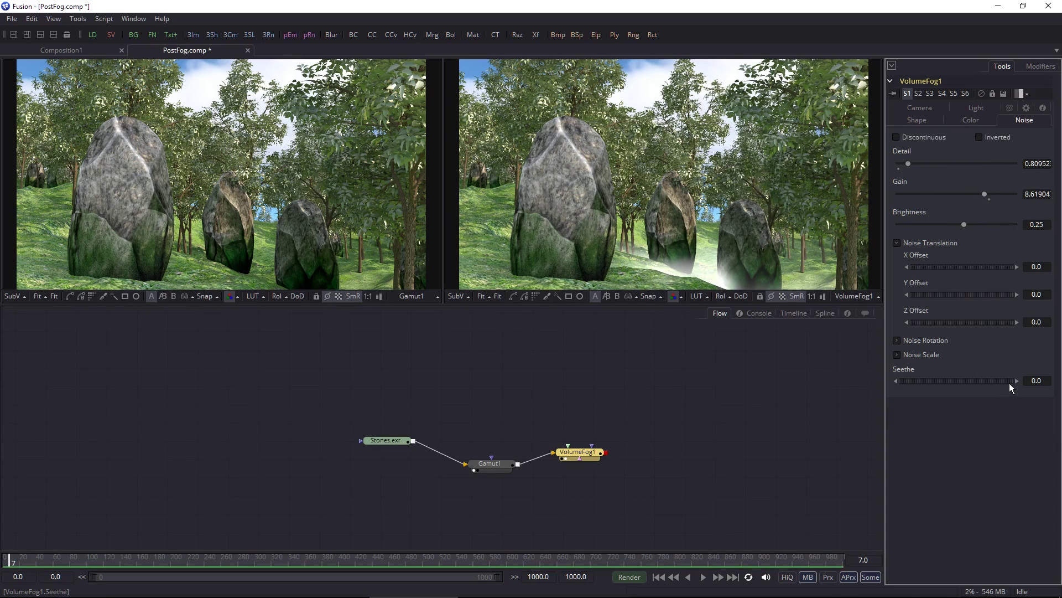
left_click(897, 355)
left_click_drag(962, 392, 929, 419)
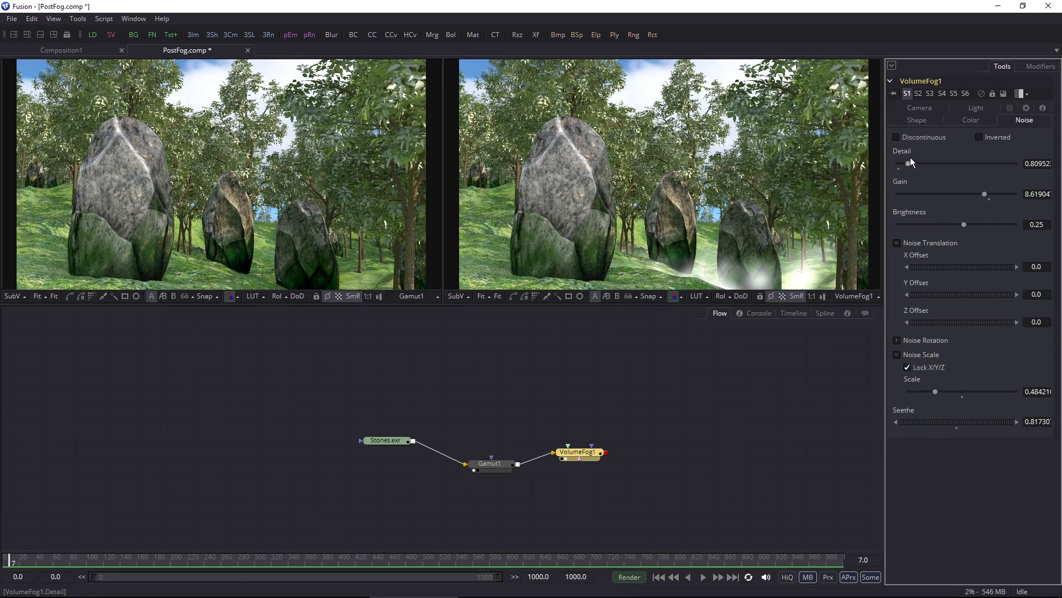
Make the noise Discontinuous with gain about 5.7, and lower fog Emission to about 0.7
left_click(897, 137)
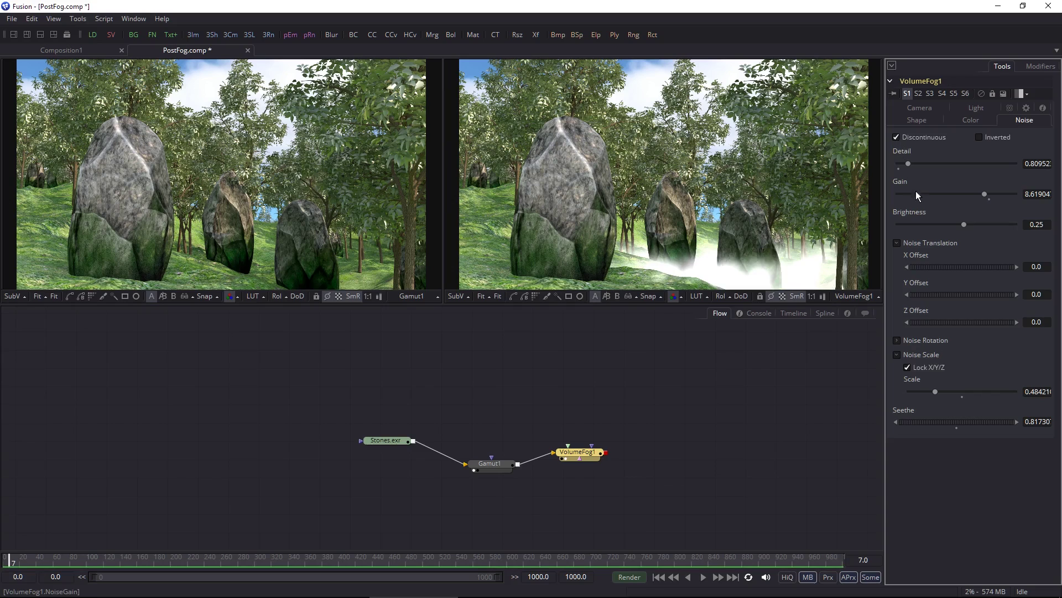
left_click_drag(986, 192, 974, 196)
left_click(975, 108)
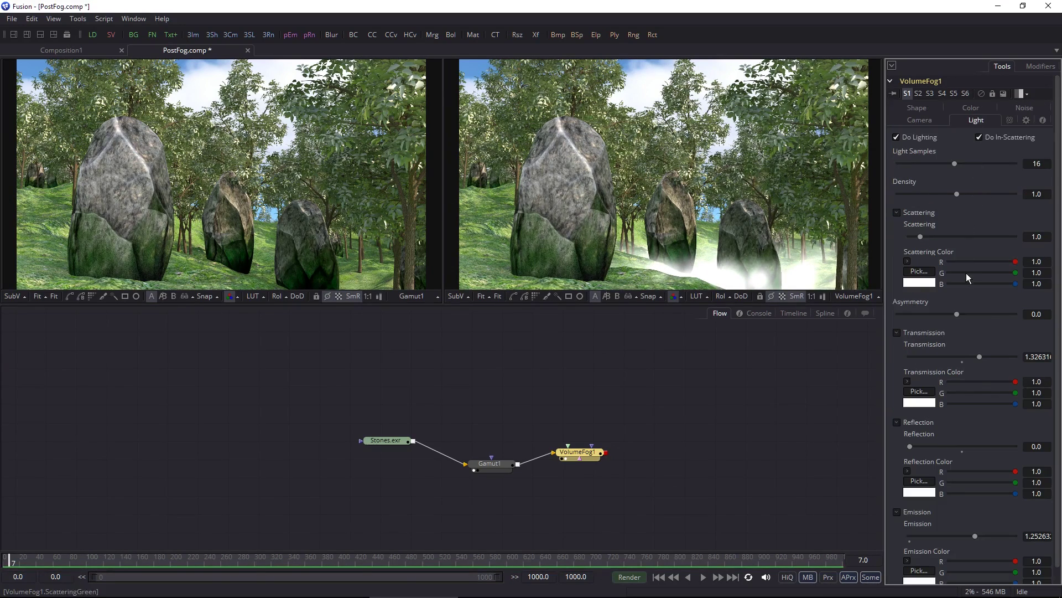
left_click_drag(976, 532, 948, 532)
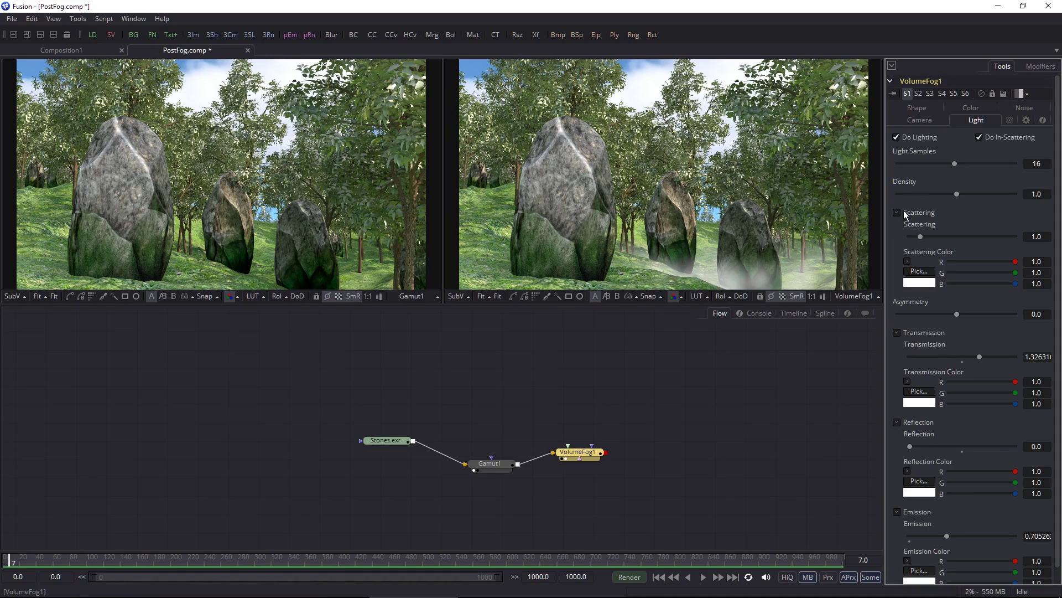
Animate the Translate group, keying new Z Offset and X Offset about 1527 at frame 260, then preview the drift
left_click(926, 108)
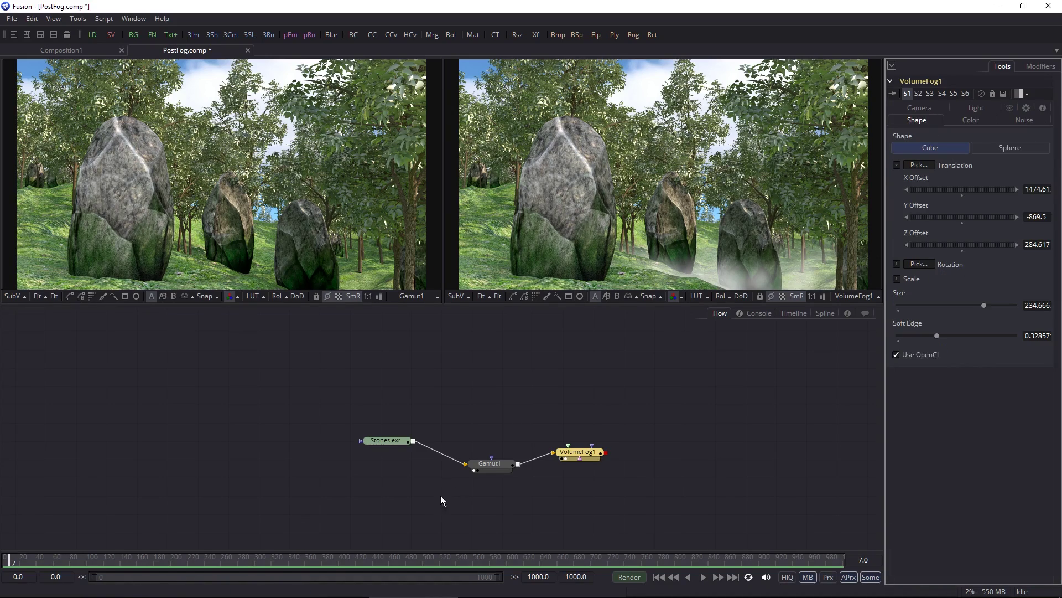
right_click(951, 178)
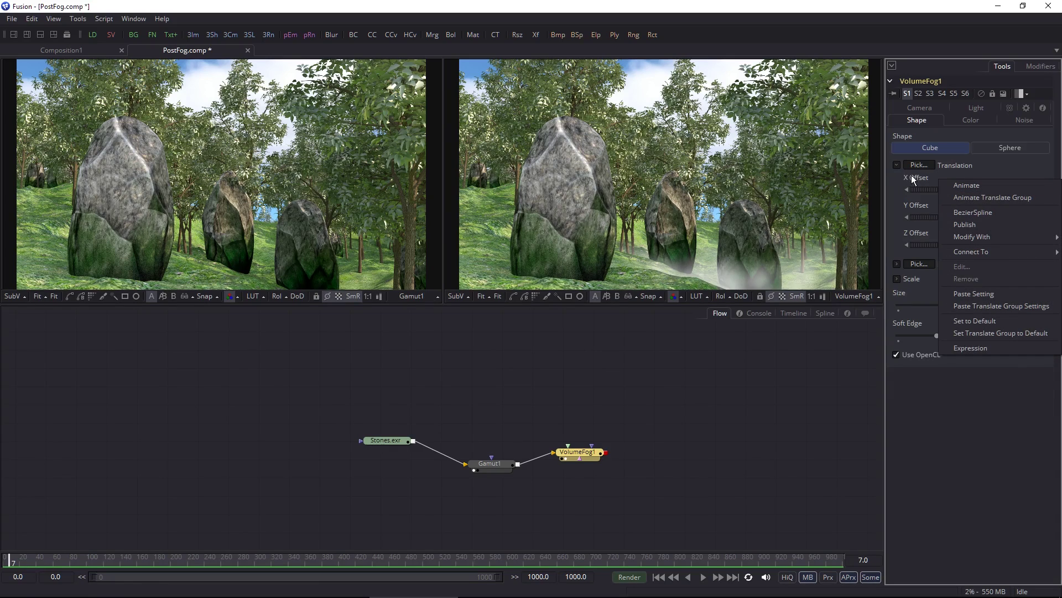
left_click(972, 195)
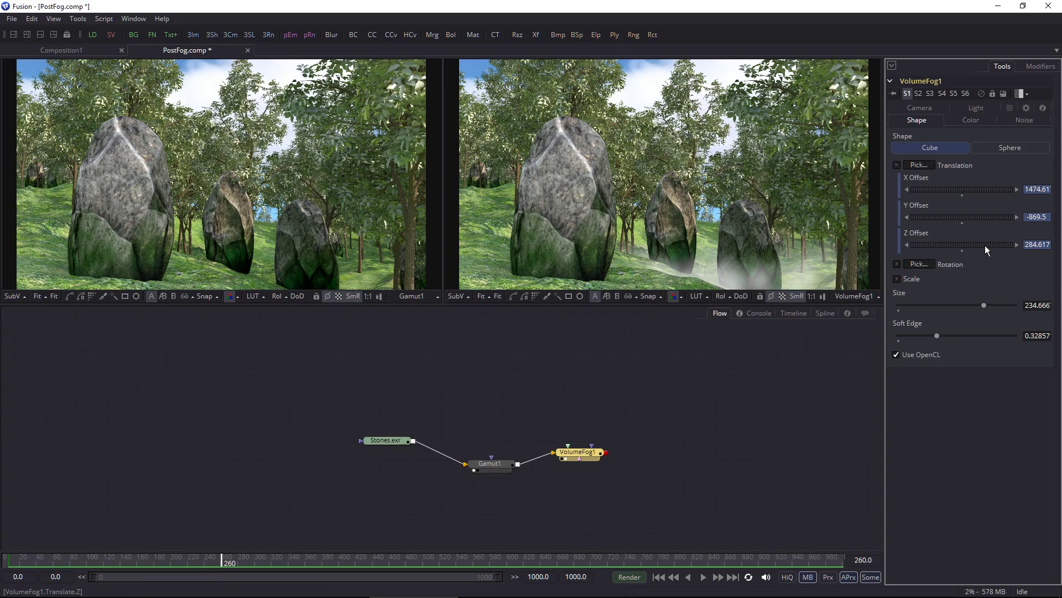
left_click_drag(985, 245, 945, 242)
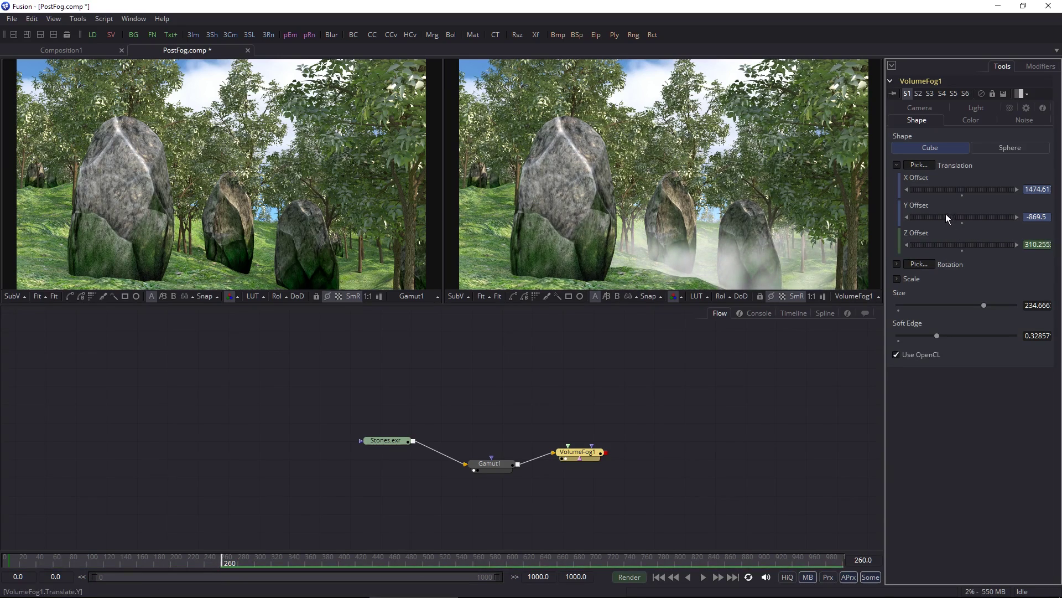
left_click_drag(944, 196, 974, 194)
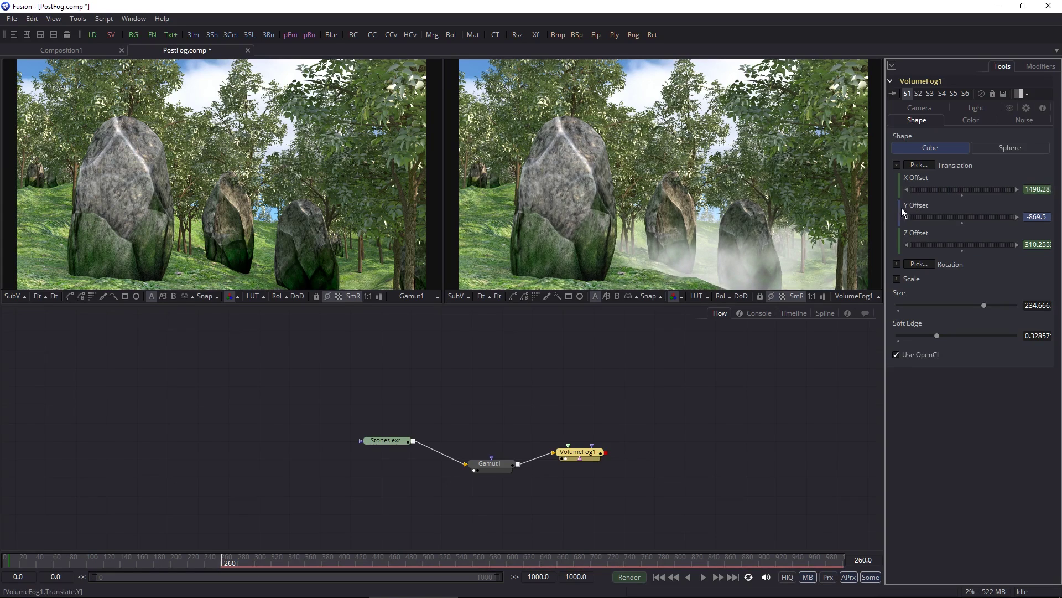
left_click_drag(911, 188, 1023, 194)
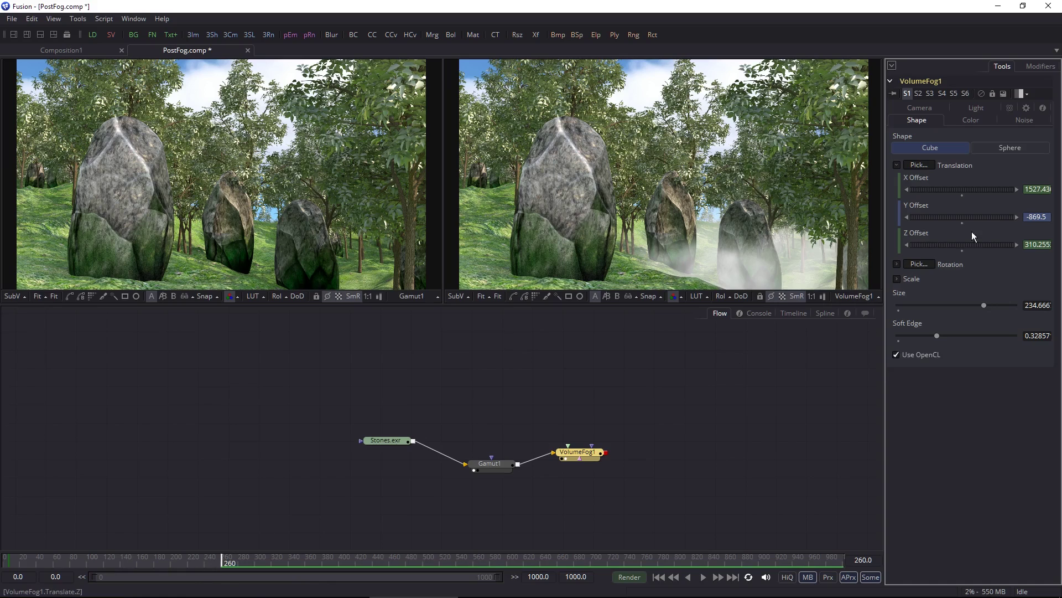
mouse_move(210, 562)
left_mouse_down()
mouse_move(2, 573)
mouse_move(204, 564)
left_mouse_up()
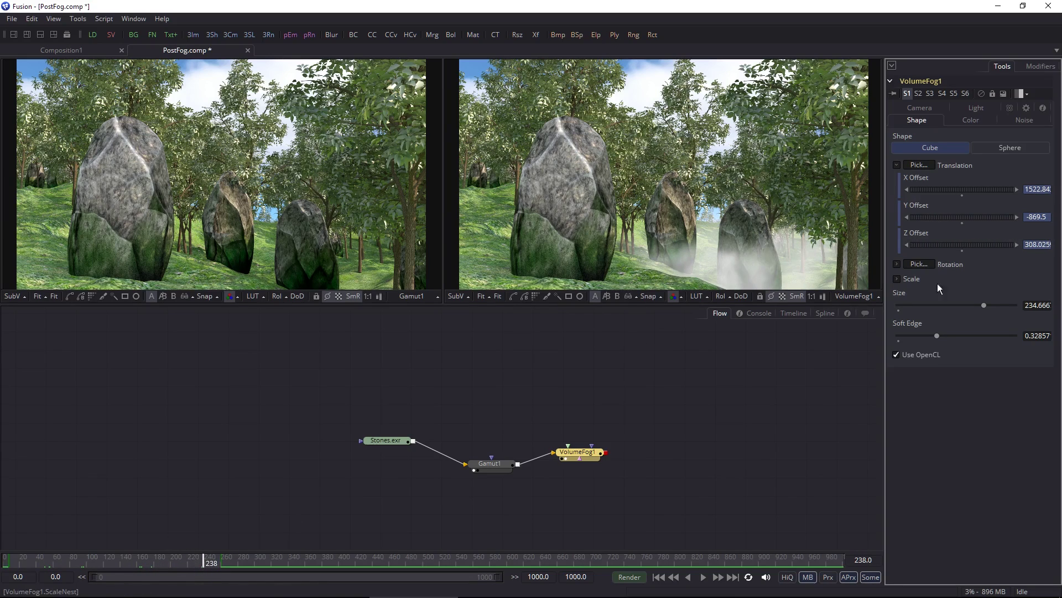
Push the fog deeper with a higher Z Offset and raise its Gain to 1.8
left_click_drag(1018, 246, 961, 241)
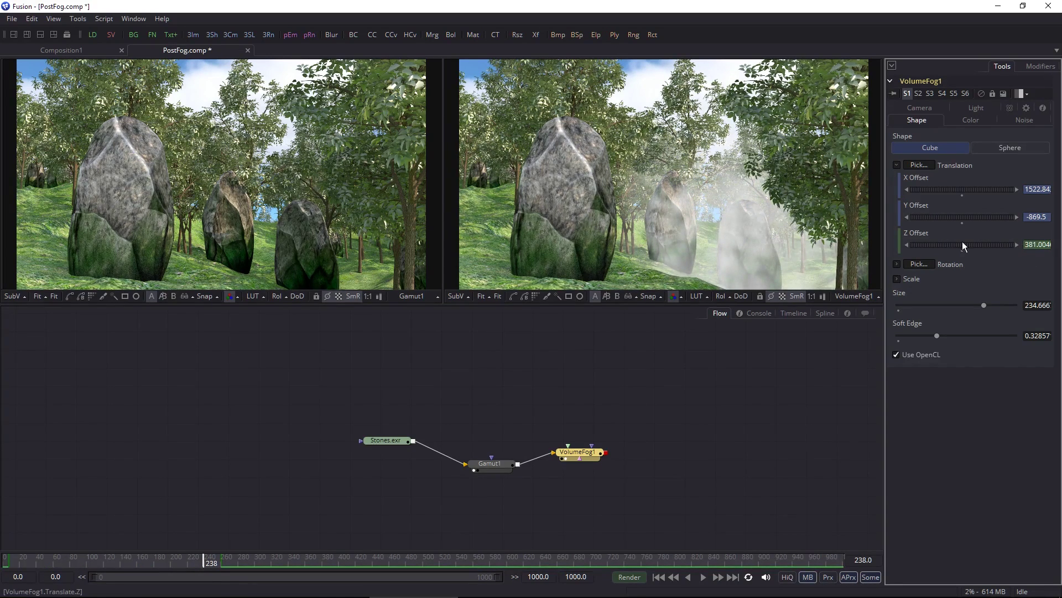
left_click(955, 118)
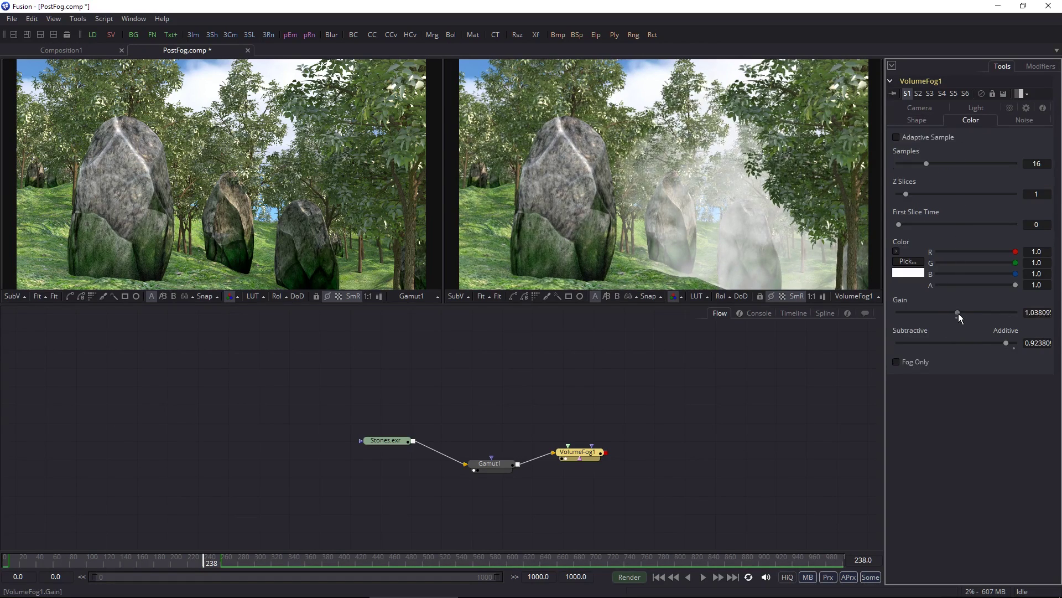
left_click_drag(958, 314, 967, 316)
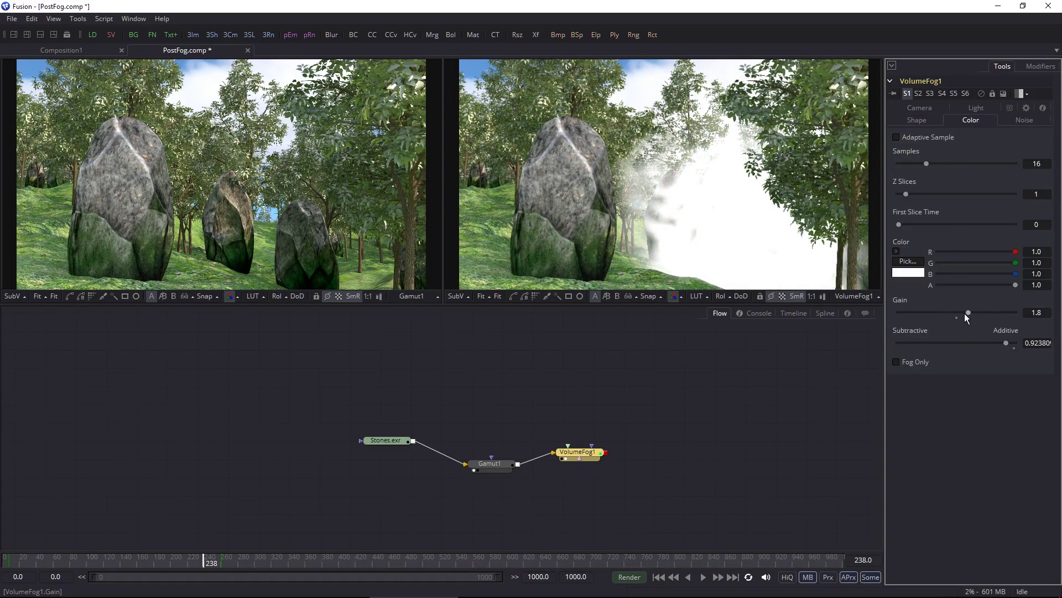
Set Z Offset to about 427 and X Offset about 1452, then lower Gain to about 0.88
left_click(920, 119)
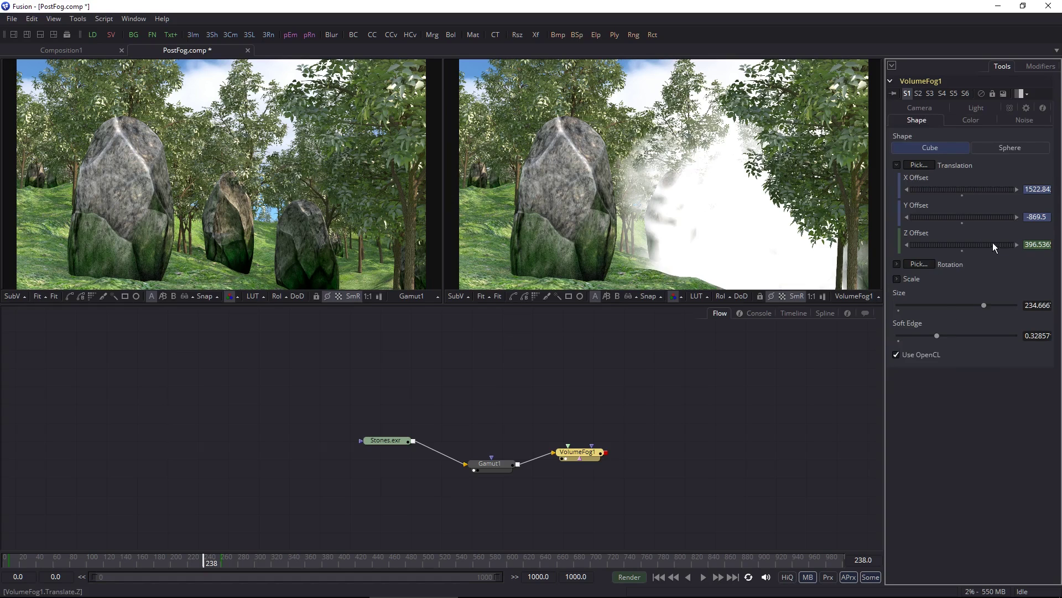
left_click_drag(1028, 244, 1030, 217)
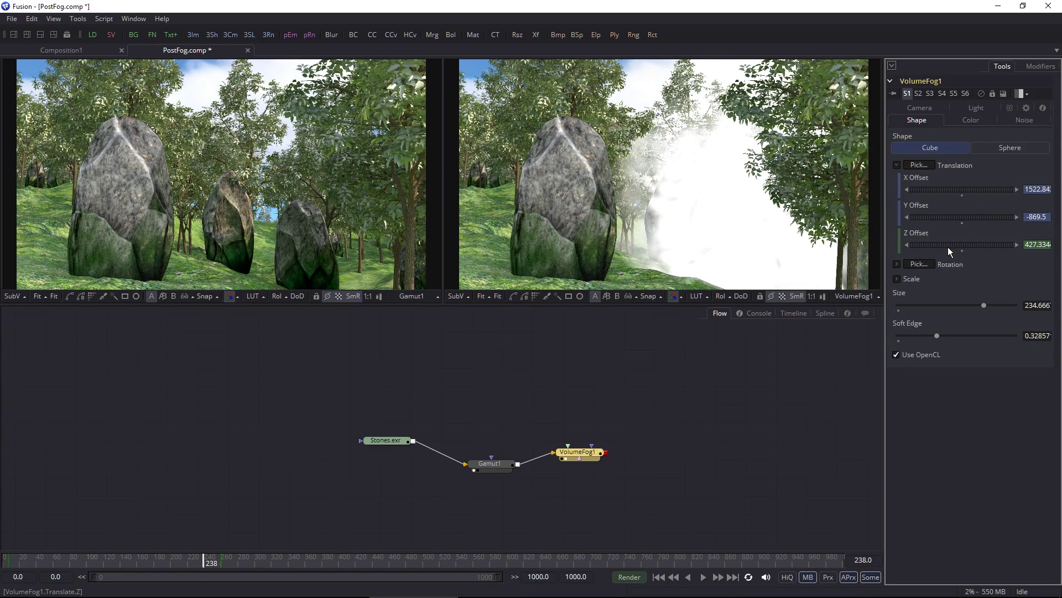
left_click_drag(939, 193, 960, 251)
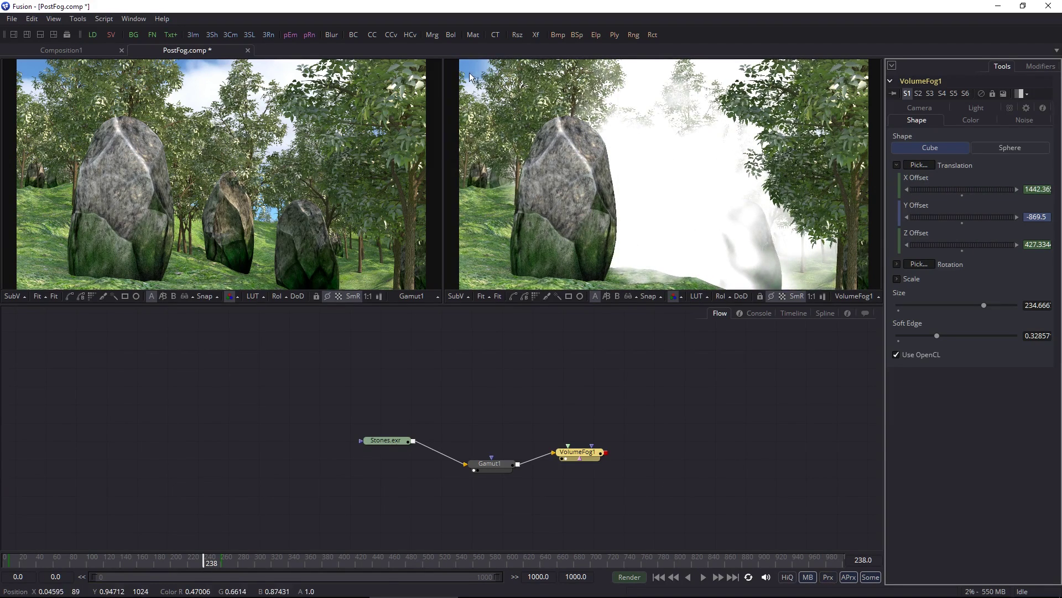
left_click_drag(929, 188, 936, 189)
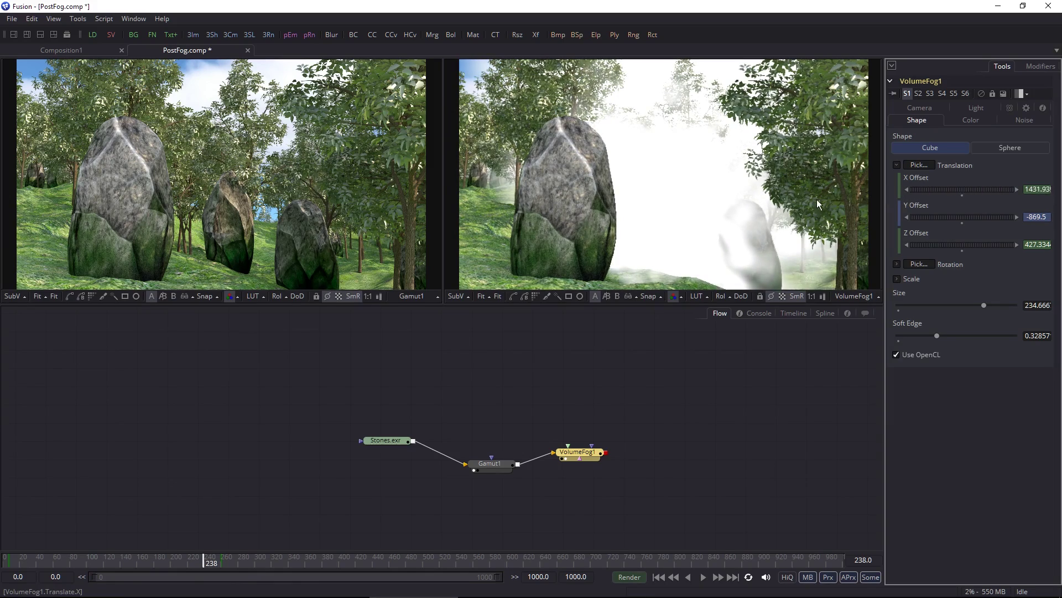
left_click(987, 121)
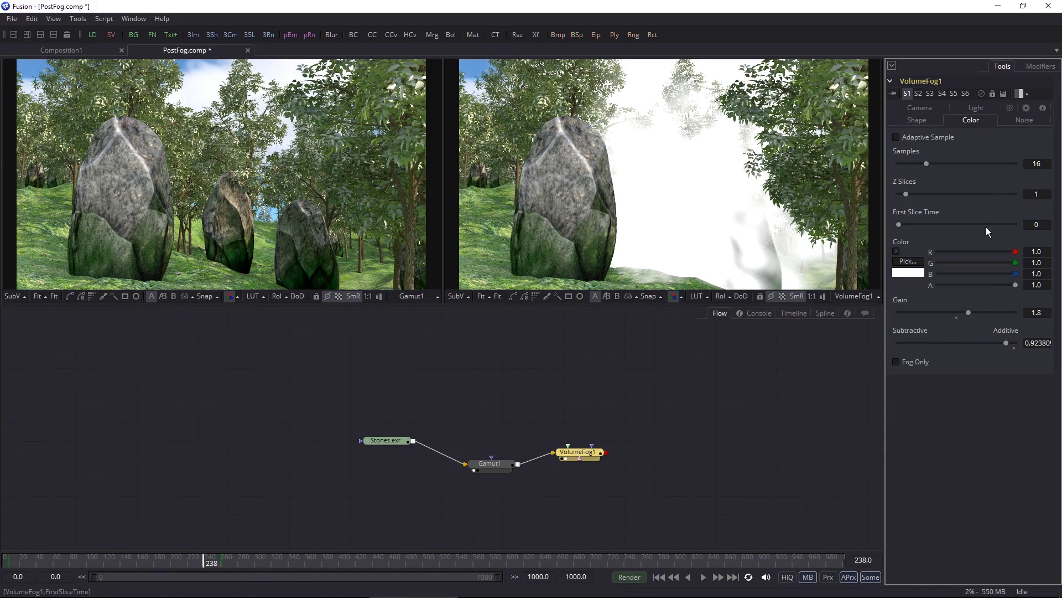
left_click_drag(967, 312, 952, 314)
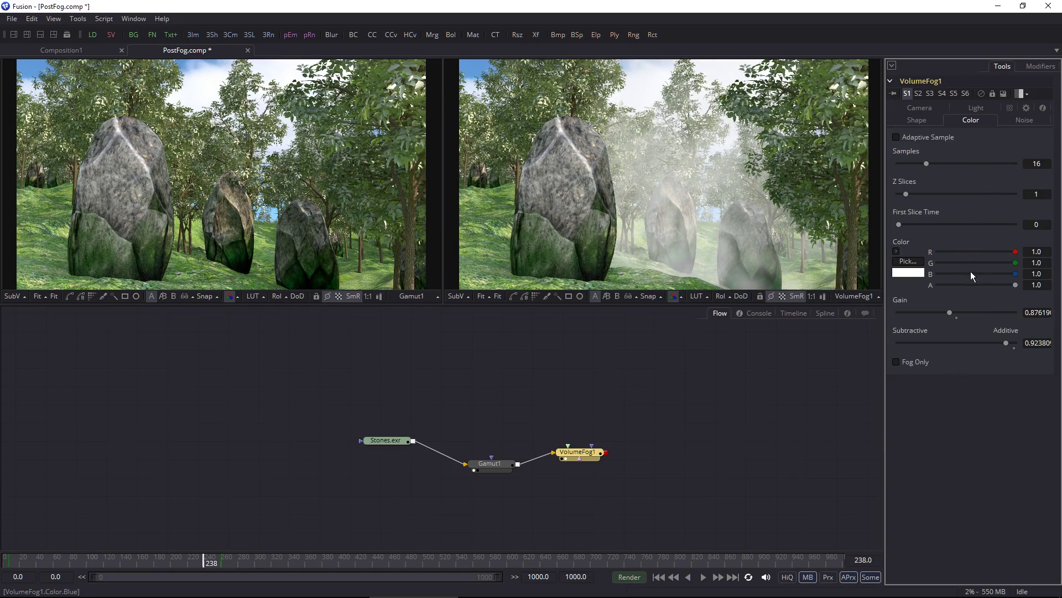
Set VolumeFog1's camera position to about X 1356.44, Y -1081.47, Z 375.96
left_click(919, 110)
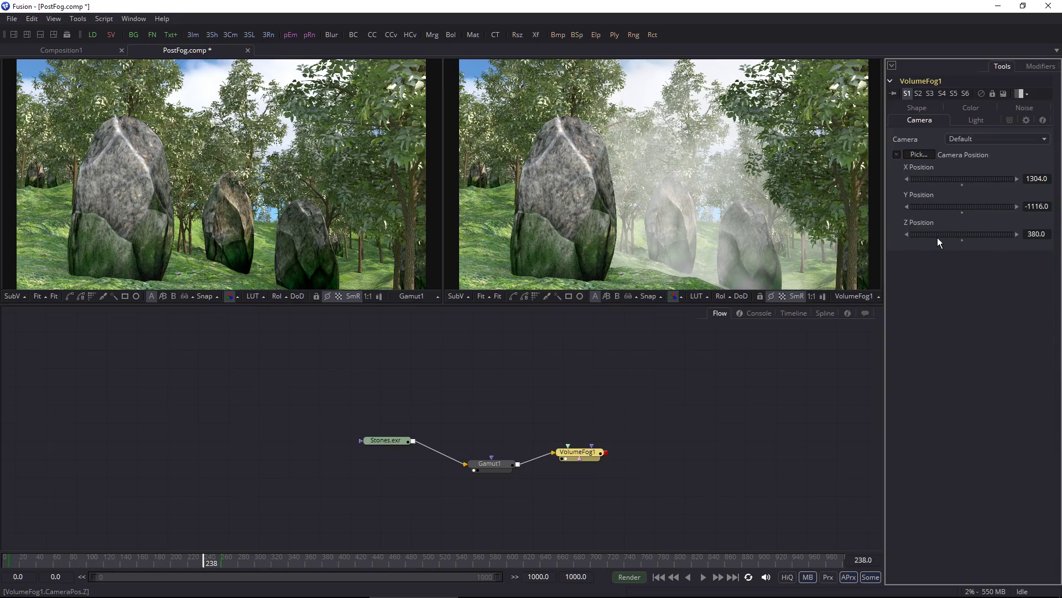
left_click_drag(938, 238, 917, 234)
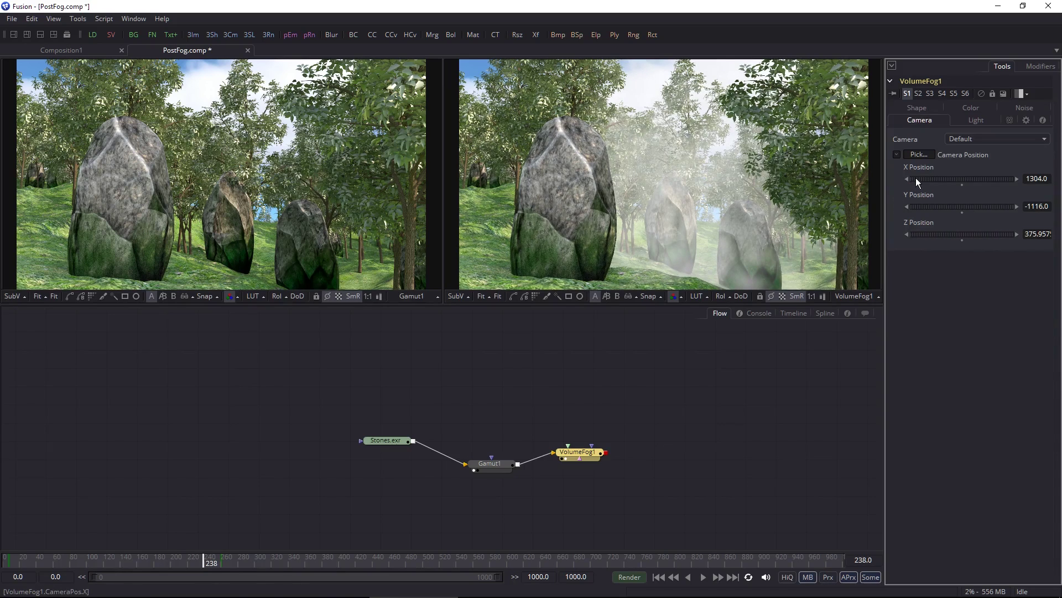
left_click_drag(916, 179, 948, 179)
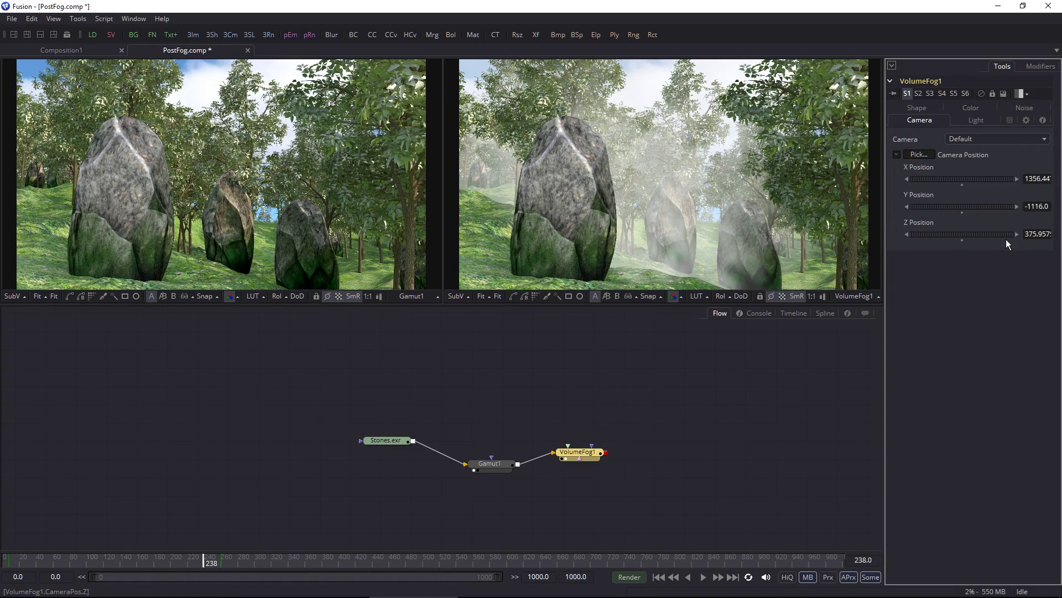
left_click_drag(1005, 207, 1013, 206)
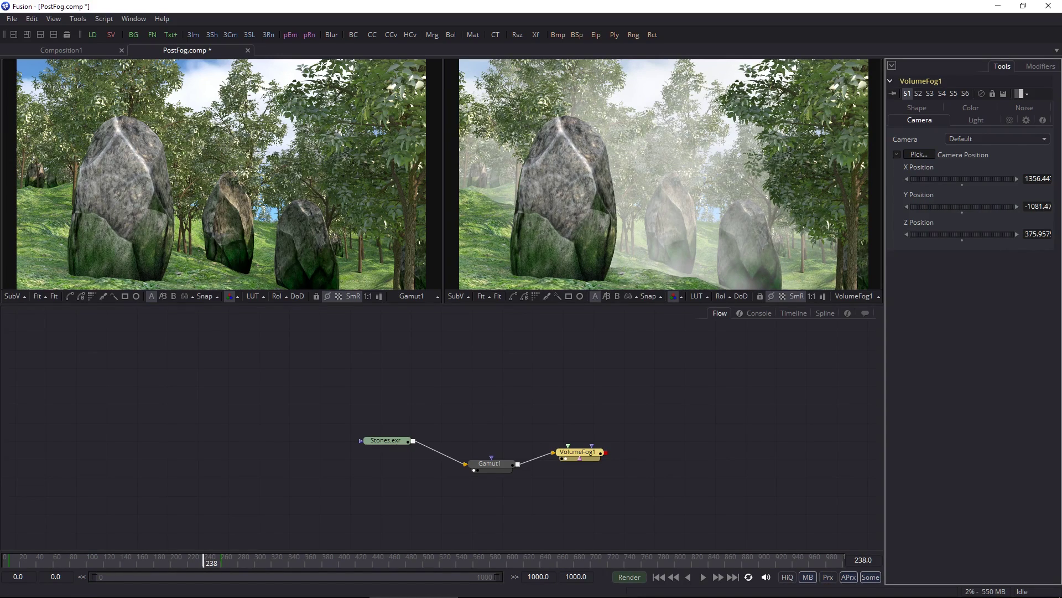